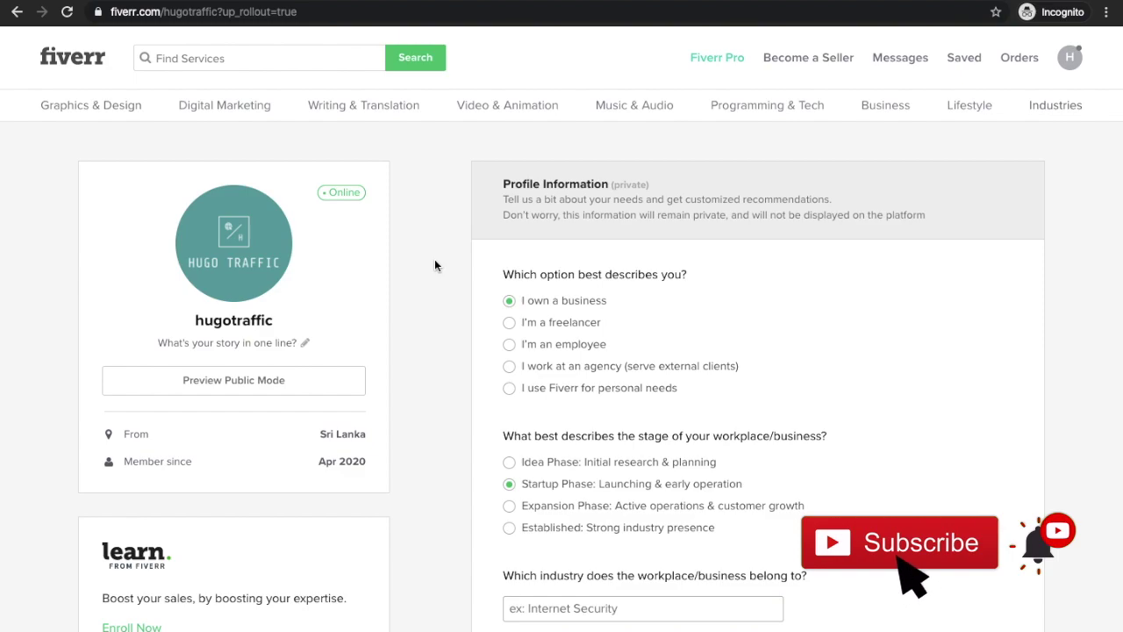
Step: Scroll up and down through the Fiverr profile form to review it
{"action": "scroll", "coordinate": [408, 323], "scroll_direction": "down", "scroll_amount": 1}
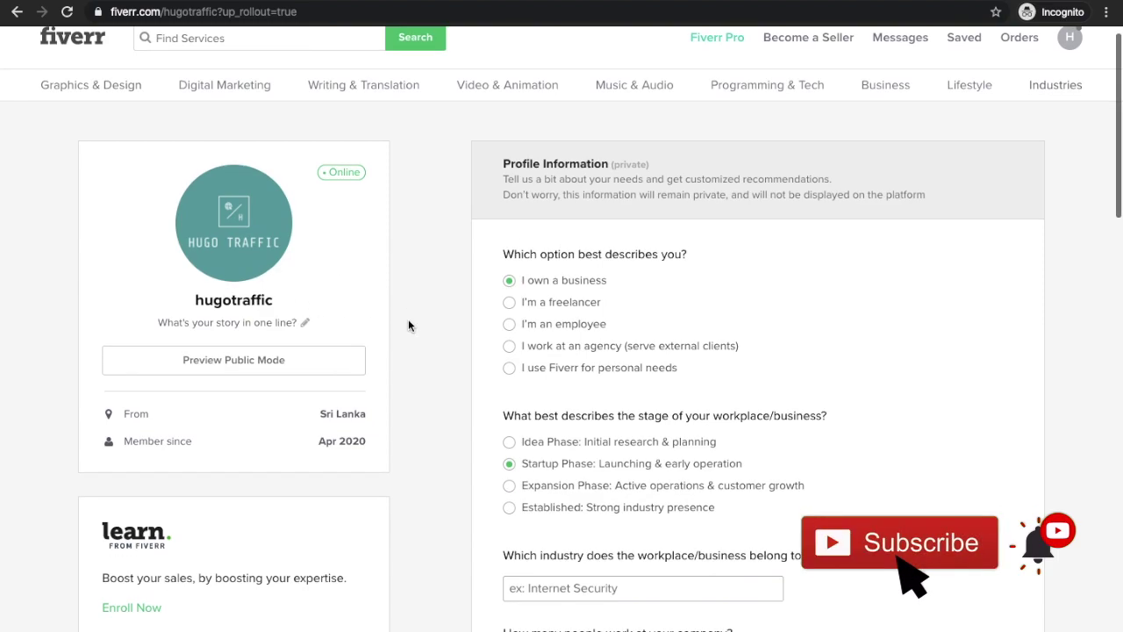
{"action": "scroll", "coordinate": [408, 325], "scroll_direction": "down", "scroll_amount": 4}
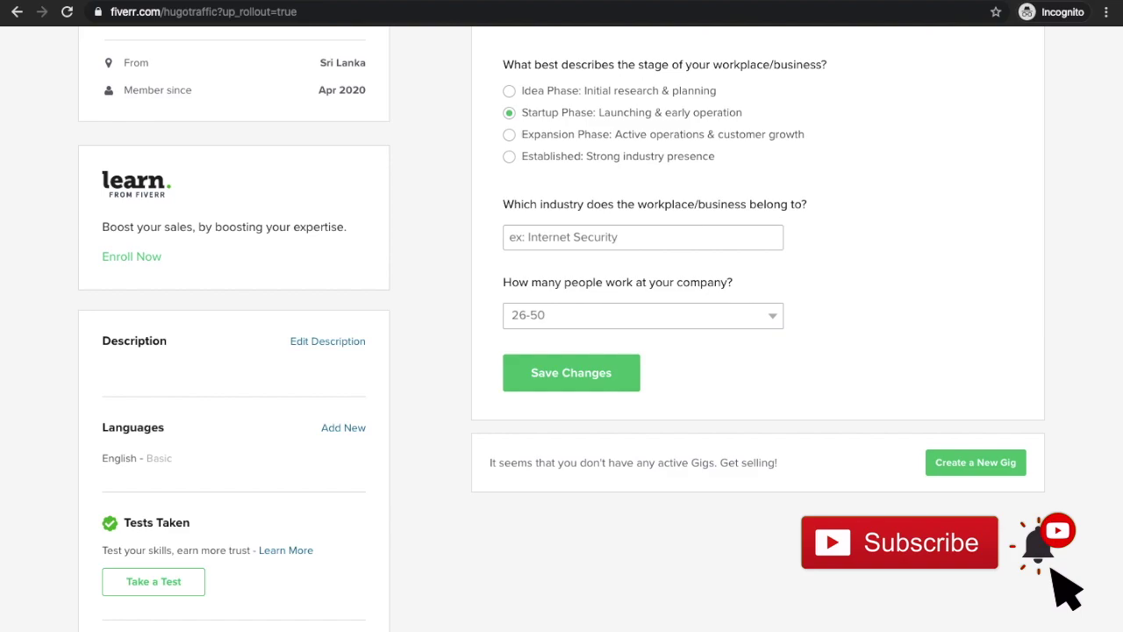
{"action": "scroll", "coordinate": [562, 329], "scroll_direction": "up", "scroll_amount": 4}
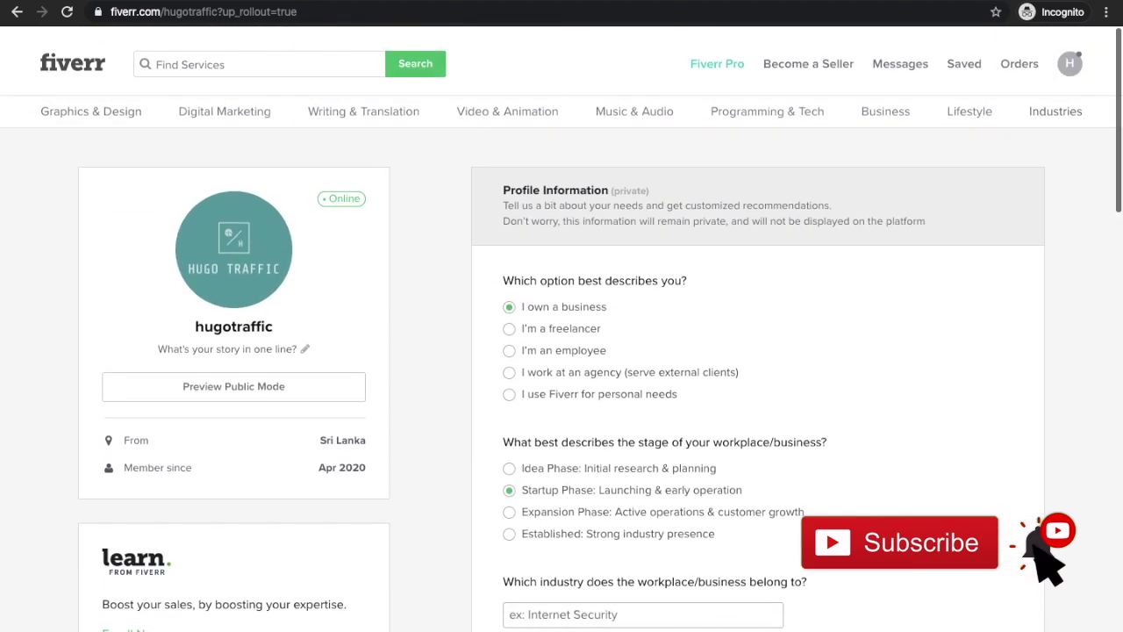
{"action": "scroll", "coordinate": [561, 329], "scroll_direction": "down", "scroll_amount": 3}
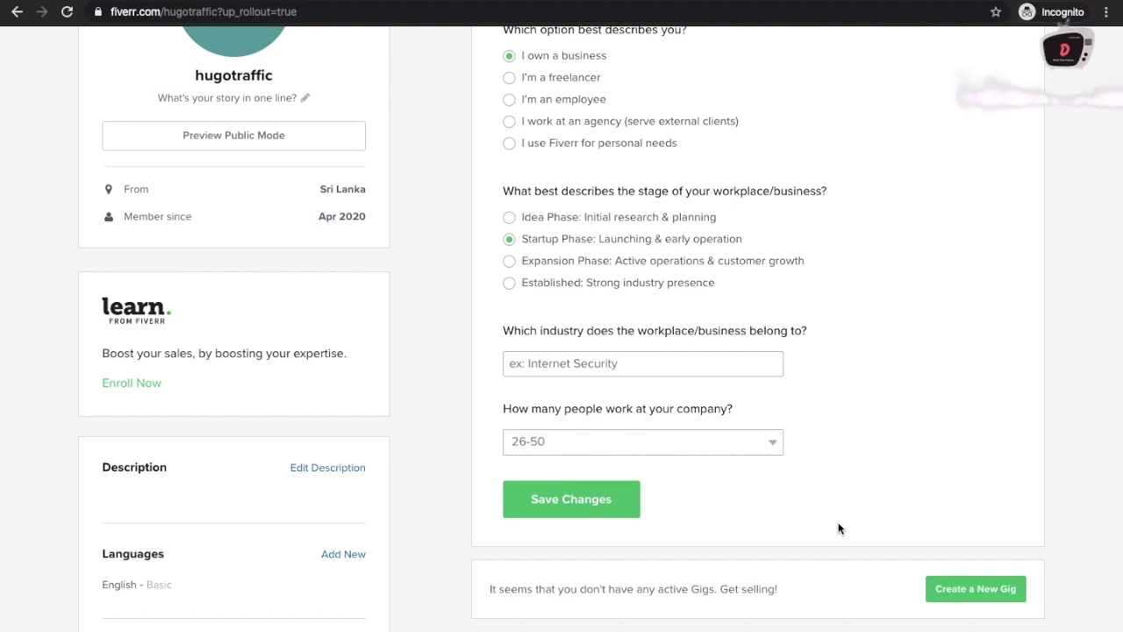
{"action": "scroll", "coordinate": [838, 528], "scroll_direction": "up", "scroll_amount": 3}
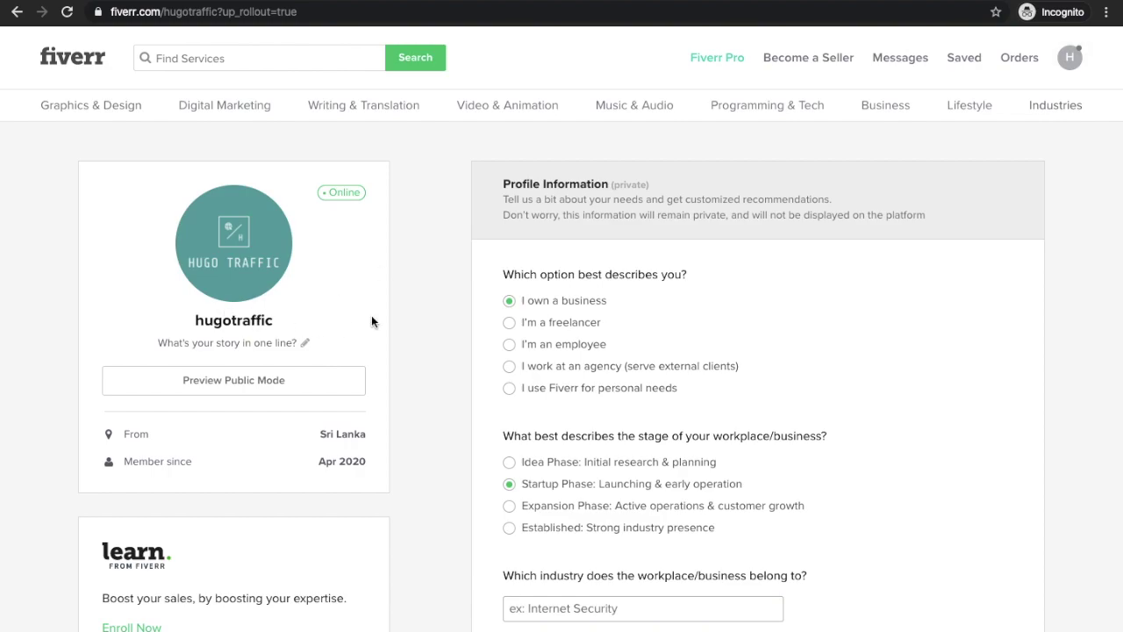
{"action": "scroll", "coordinate": [408, 323], "scroll_direction": "down", "scroll_amount": 2}
{"action": "scroll", "coordinate": [408, 326], "scroll_direction": "down", "scroll_amount": 2}
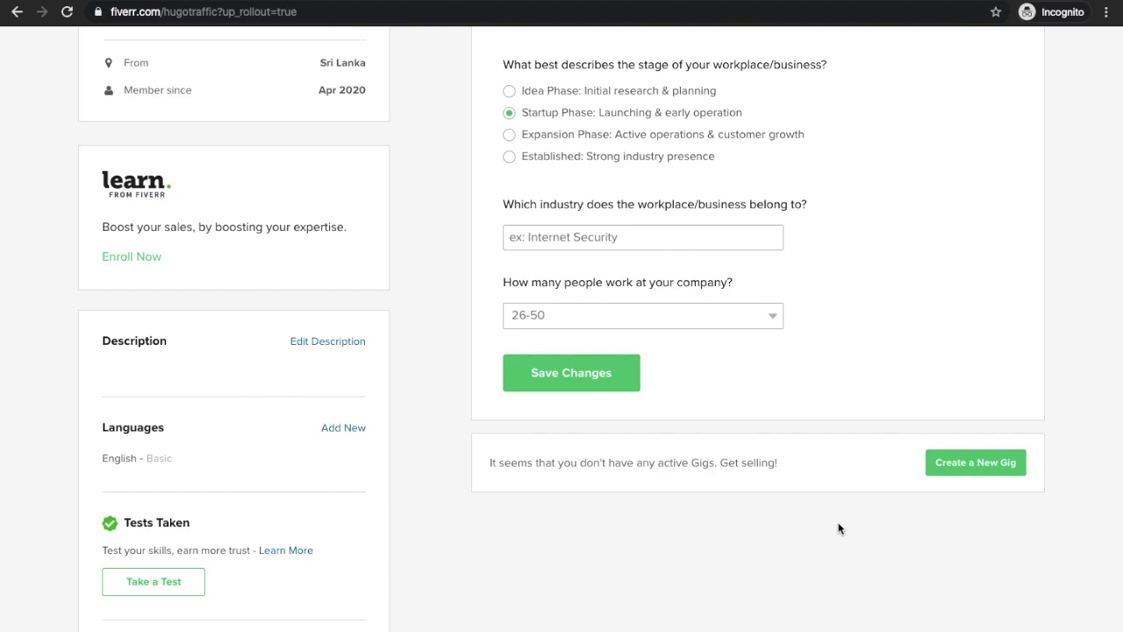
{"action": "scroll", "coordinate": [838, 528], "scroll_direction": "up", "scroll_amount": 4}
{"action": "scroll", "coordinate": [838, 528], "scroll_direction": "down", "scroll_amount": 3}
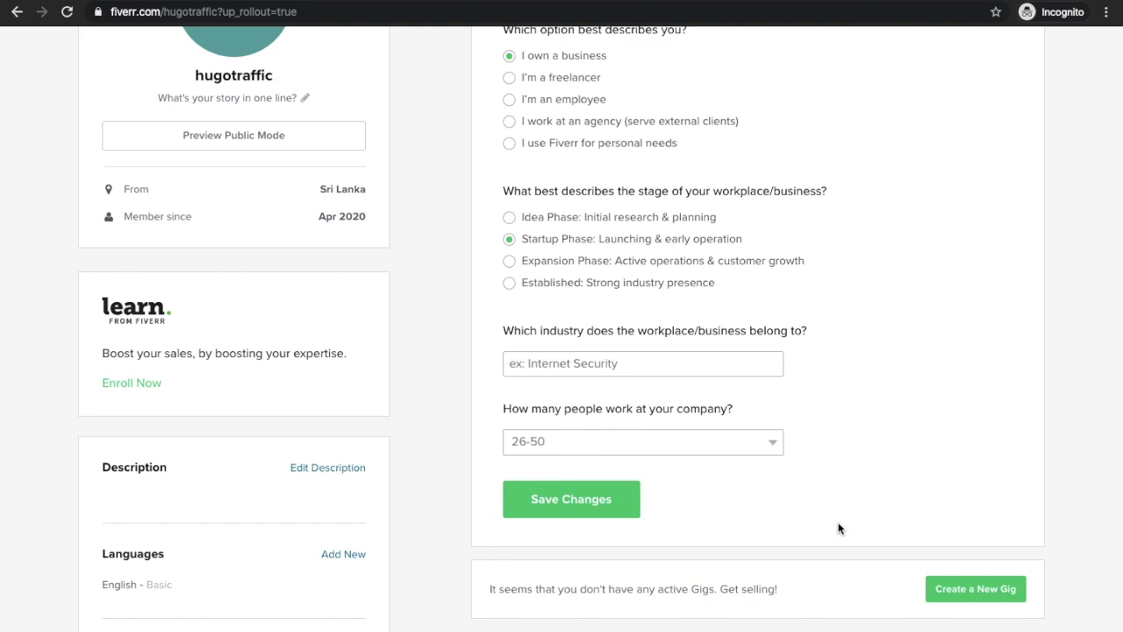
{"action": "scroll", "coordinate": [838, 528], "scroll_direction": "up", "scroll_amount": 3}
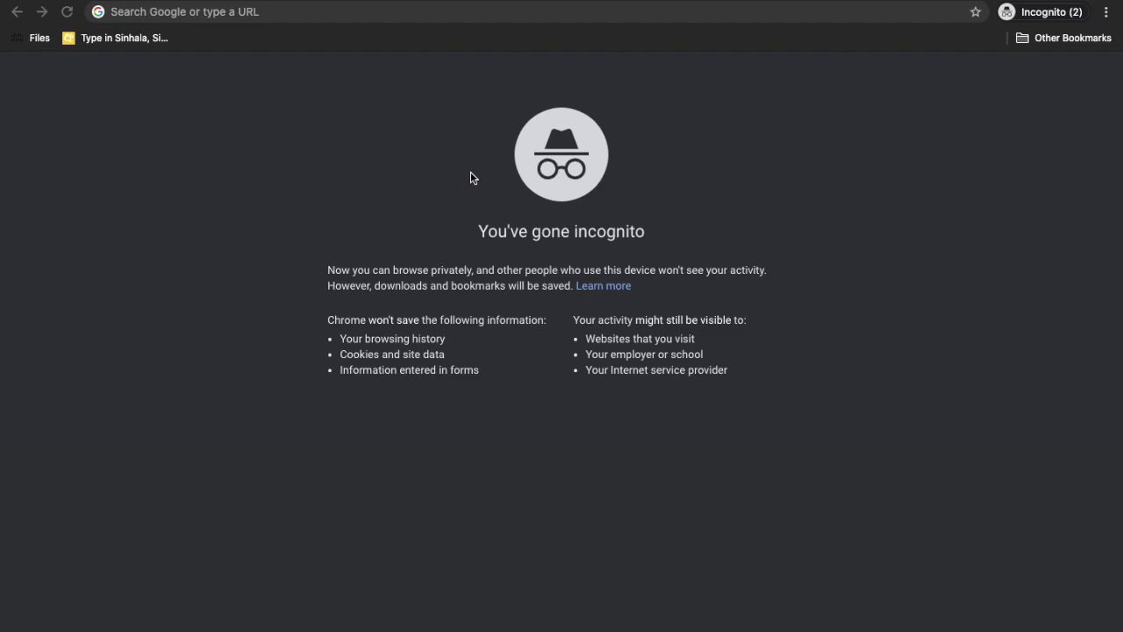
Step: Load the zeep.ly home page, trimming the extra autocompleted path from the address
{"action": "left_click", "coordinate": [355, 17]}
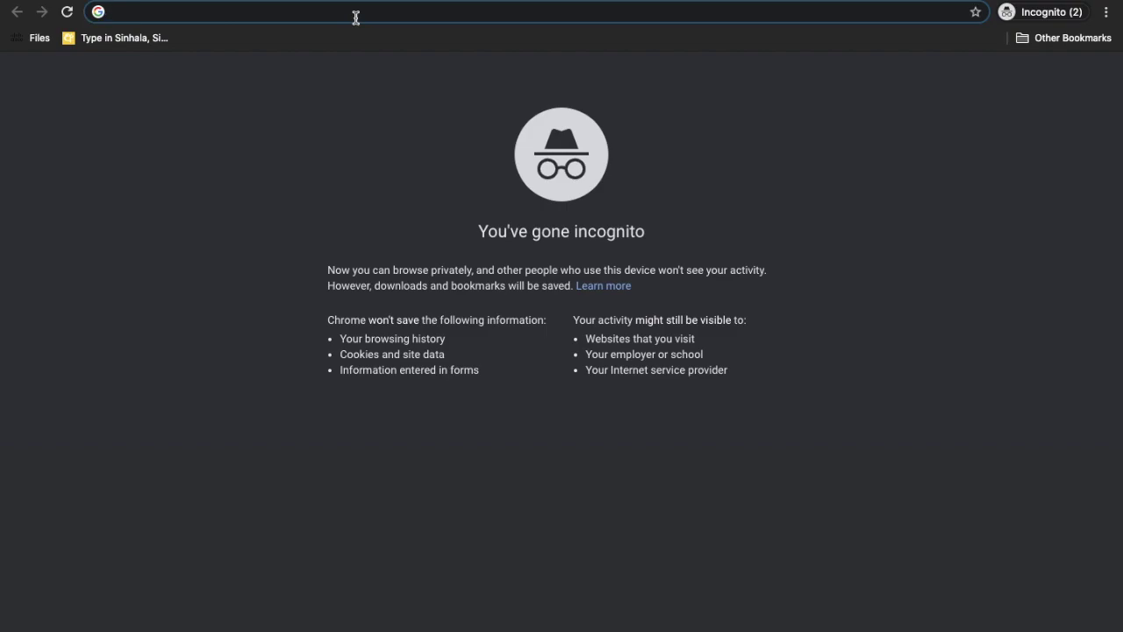
{"action": "type", "text": "zee"}
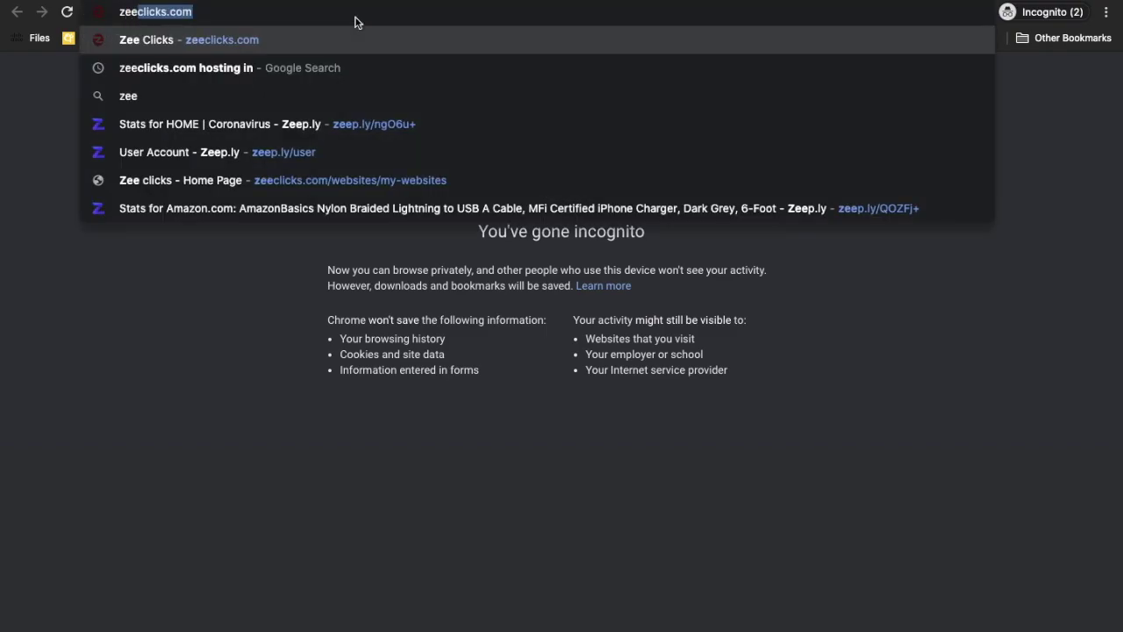
{"action": "type", "text": "p"}
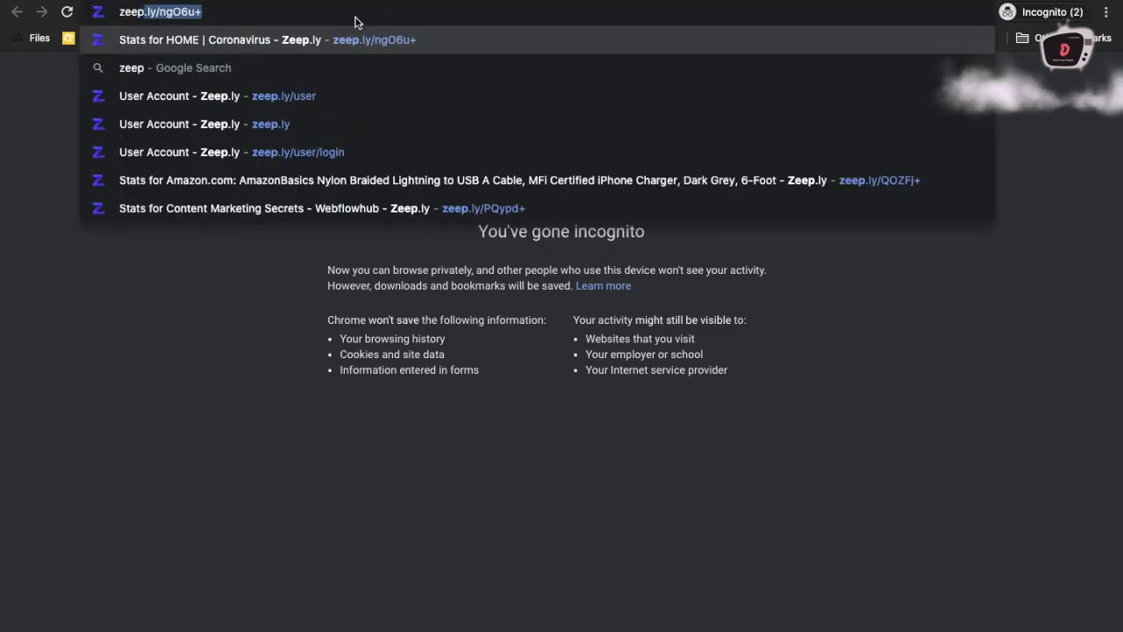
{"action": "type", "text": ".ly"}
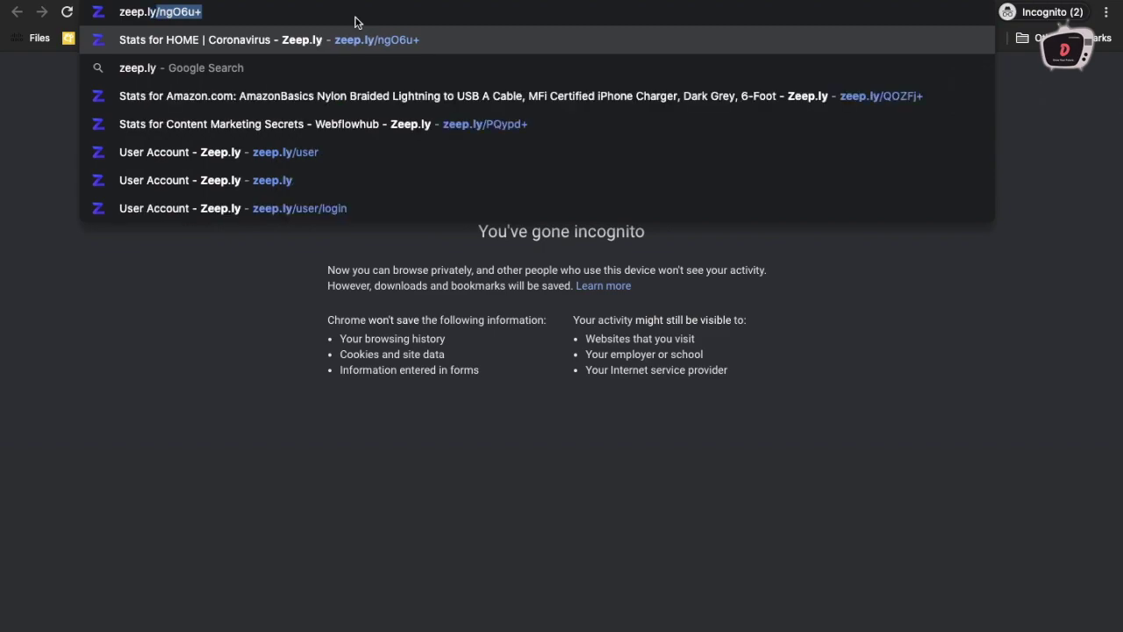
{"action": "type", "text": "/n"}
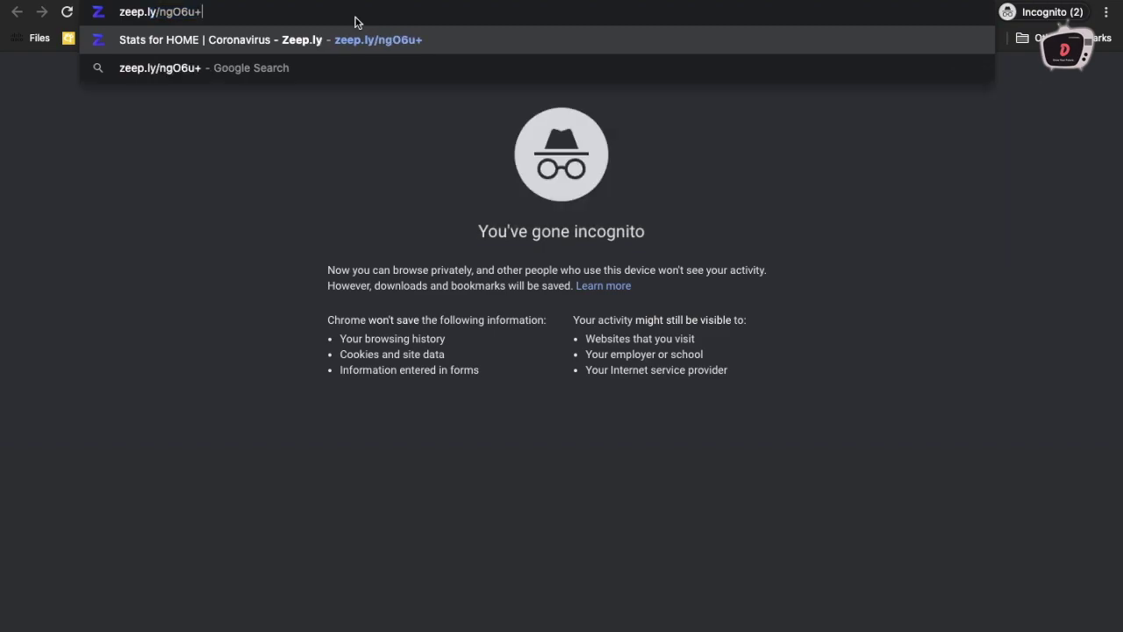
{"action": "key", "text": "BackSpace"}
{"action": "key", "text": "BackSpace"}
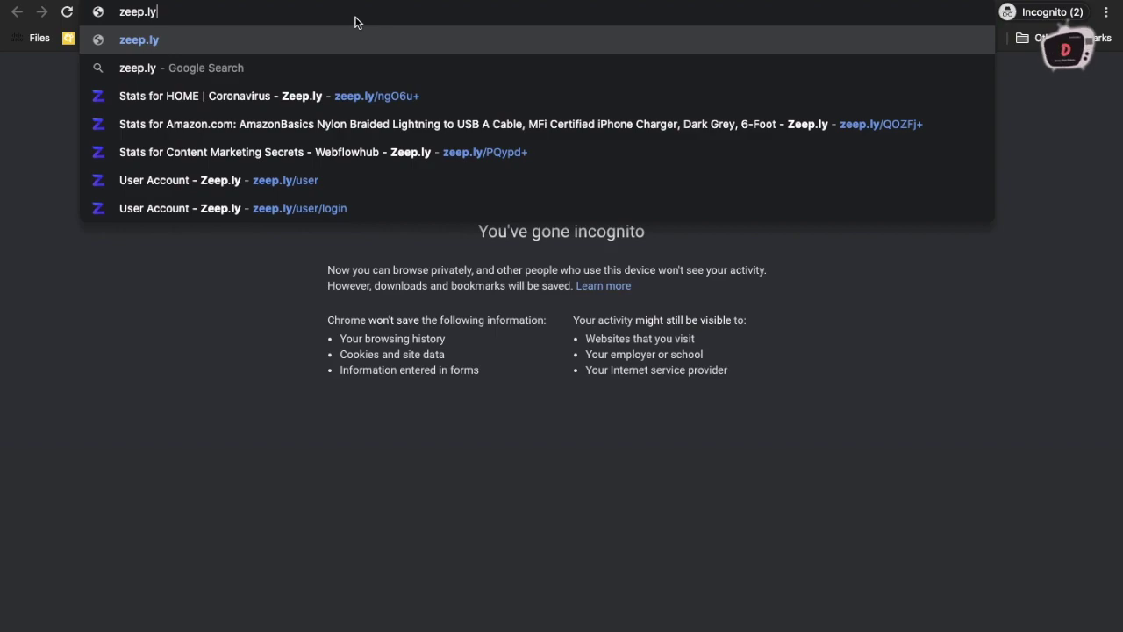
{"action": "key", "text": "Return"}
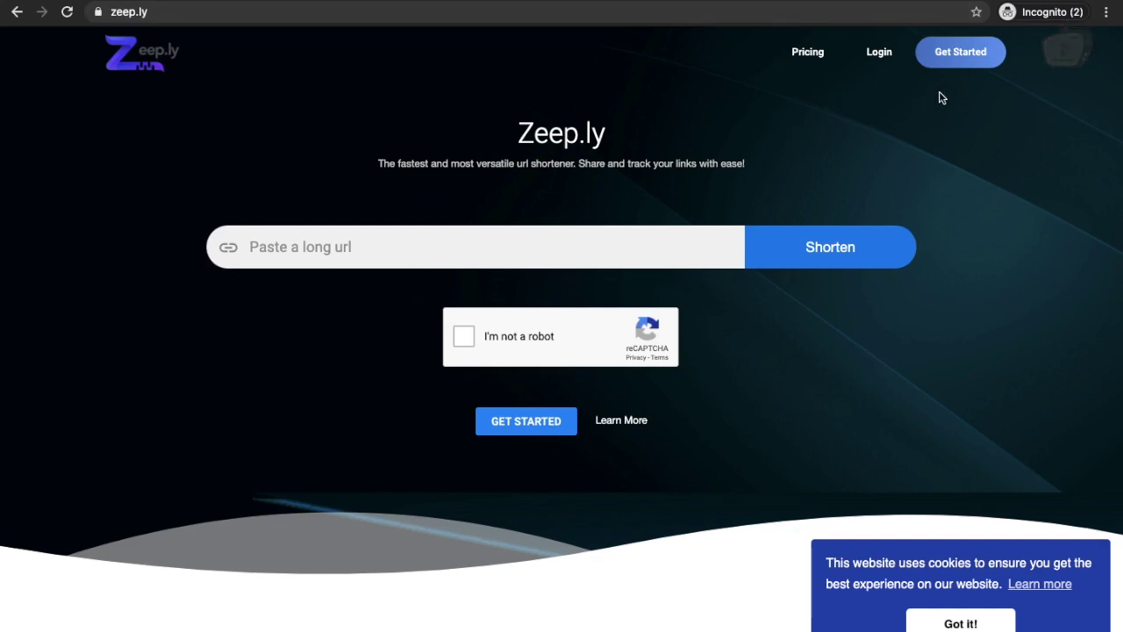
Step: Start a Zeep.ly sign-up and enter a username, the account e-mail and matching passwords
{"action": "left_click", "coordinate": [955, 69]}
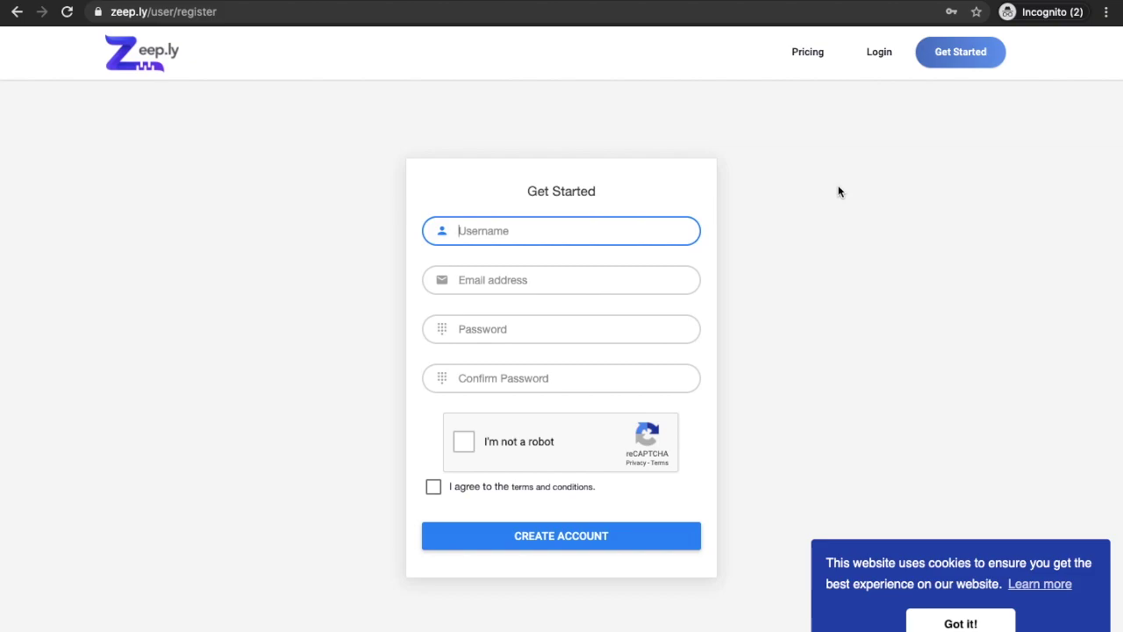
{"action": "type", "text": "hugotraffic"}
{"action": "left_click", "coordinate": [644, 282]}
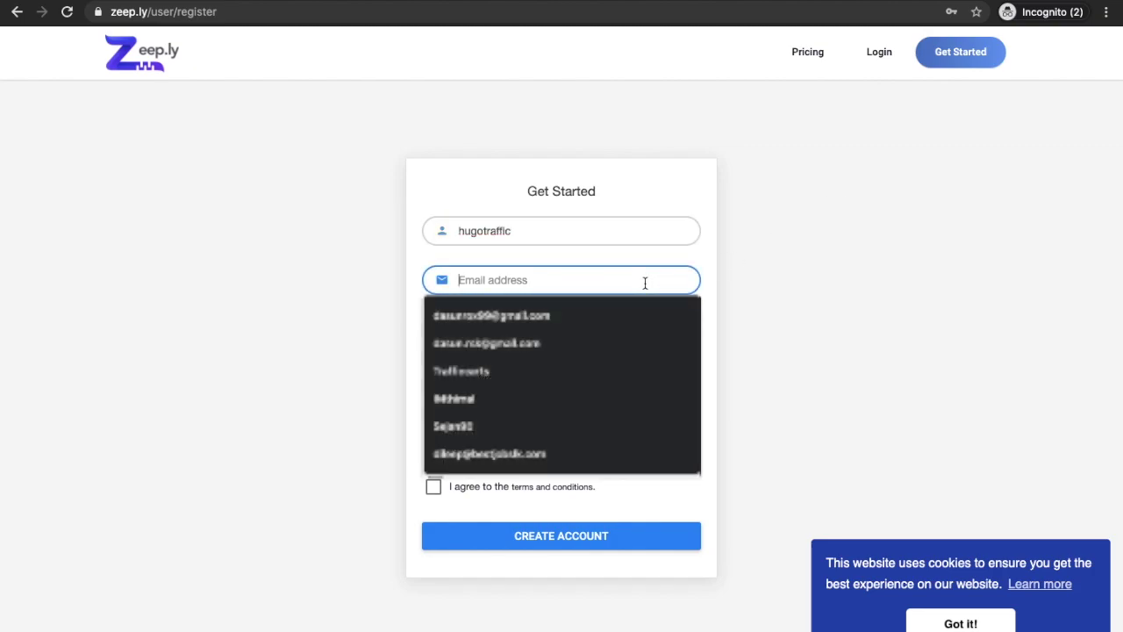
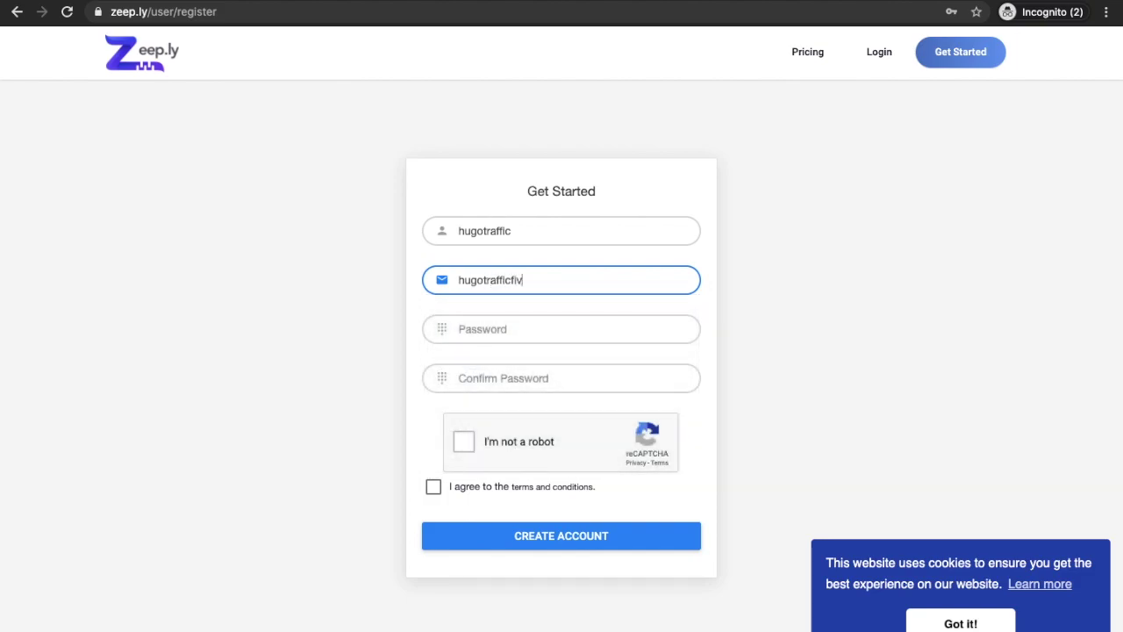
{"action": "left_click", "coordinate": [596, 338]}
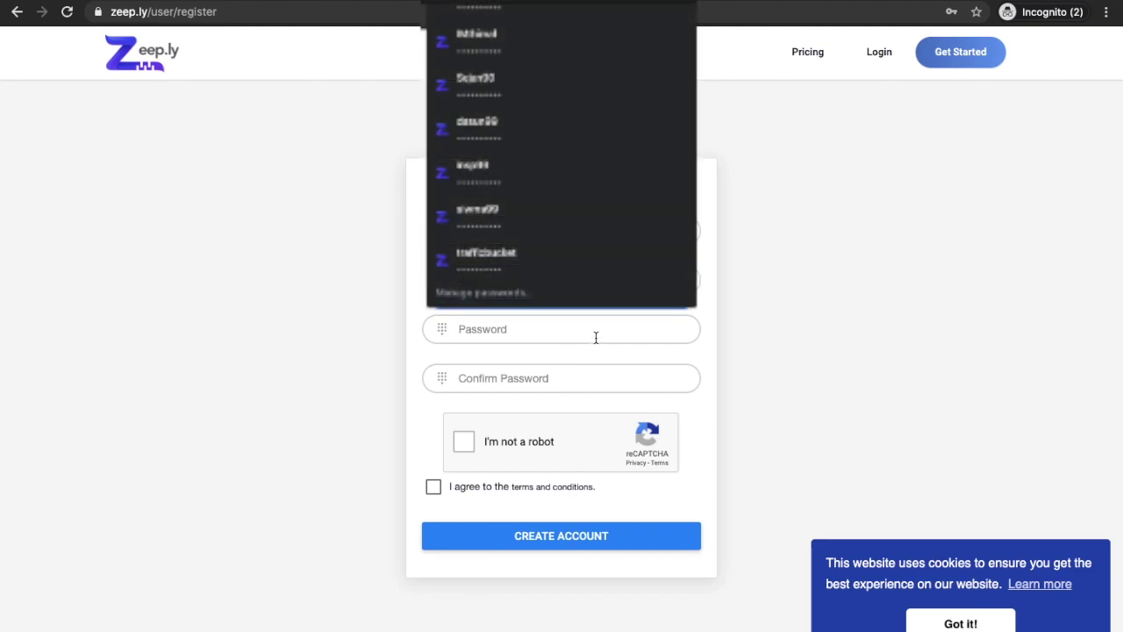
{"action": "type", "text": "•"}
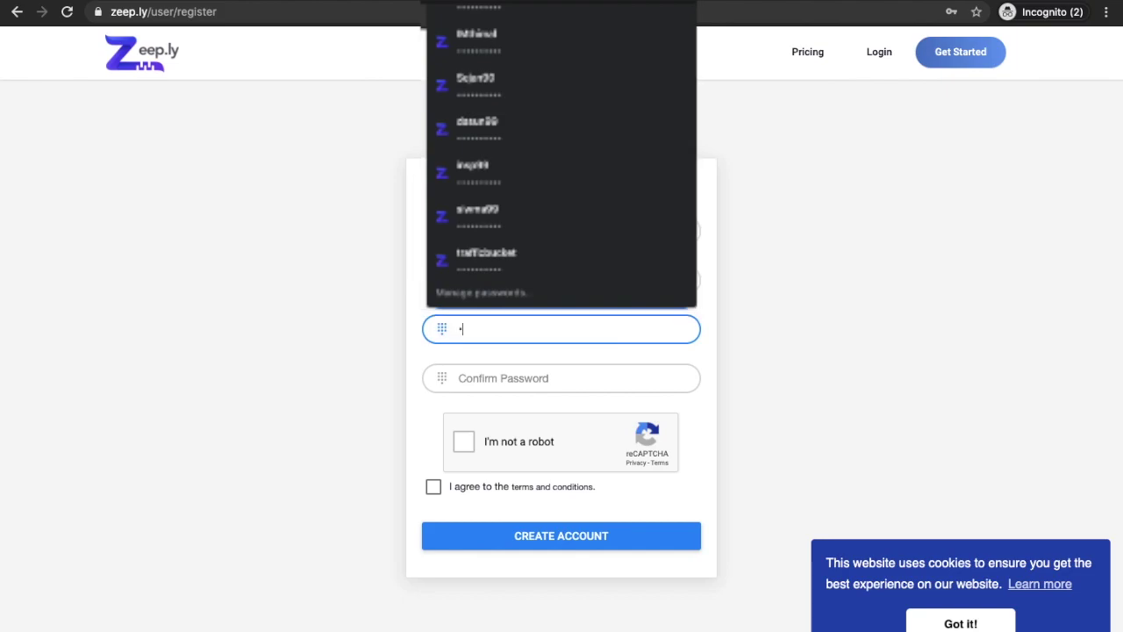
{"action": "type", "text": "•"}
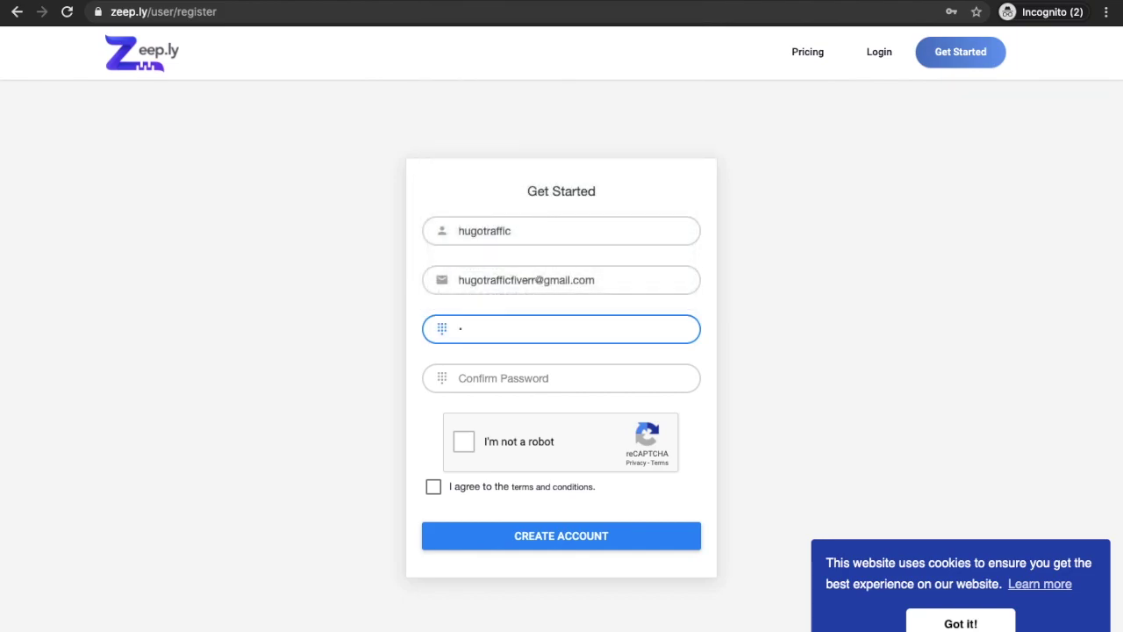
{"action": "type", "text": "••••••••"}
{"action": "left_click", "coordinate": [570, 378]}
{"action": "type", "text": "••••••••••"}
Step: Pass the motorcycle reCAPTCHA and accept the terms and conditions
{"action": "left_click", "coordinate": [464, 442]}
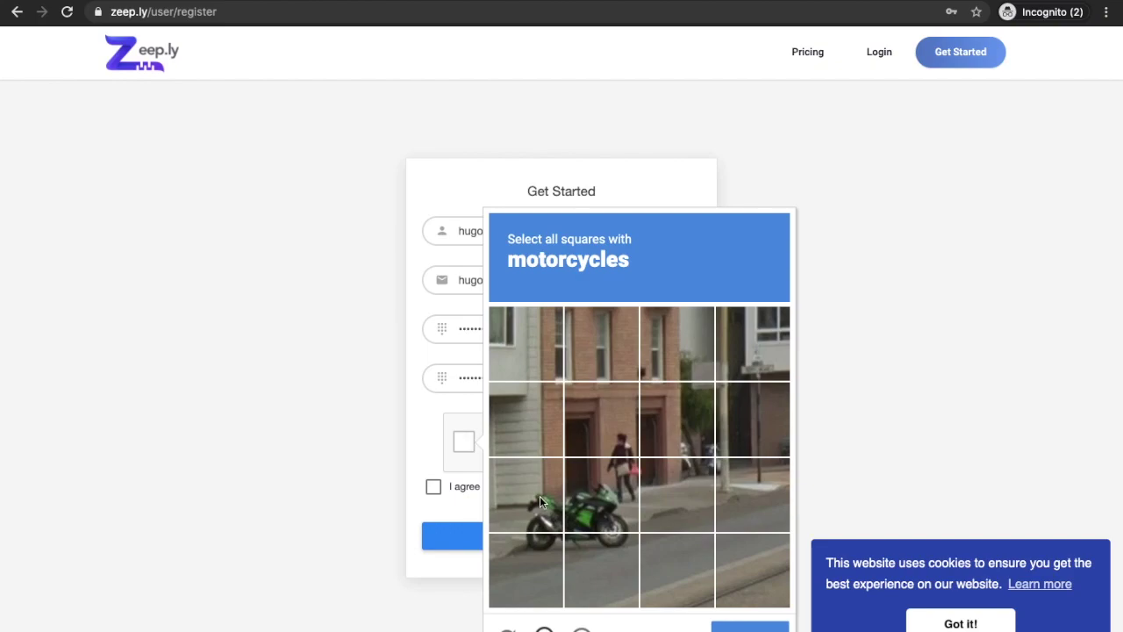
{"action": "left_click", "coordinate": [553, 511]}
{"action": "left_click", "coordinate": [545, 546]}
{"action": "left_click", "coordinate": [609, 503]}
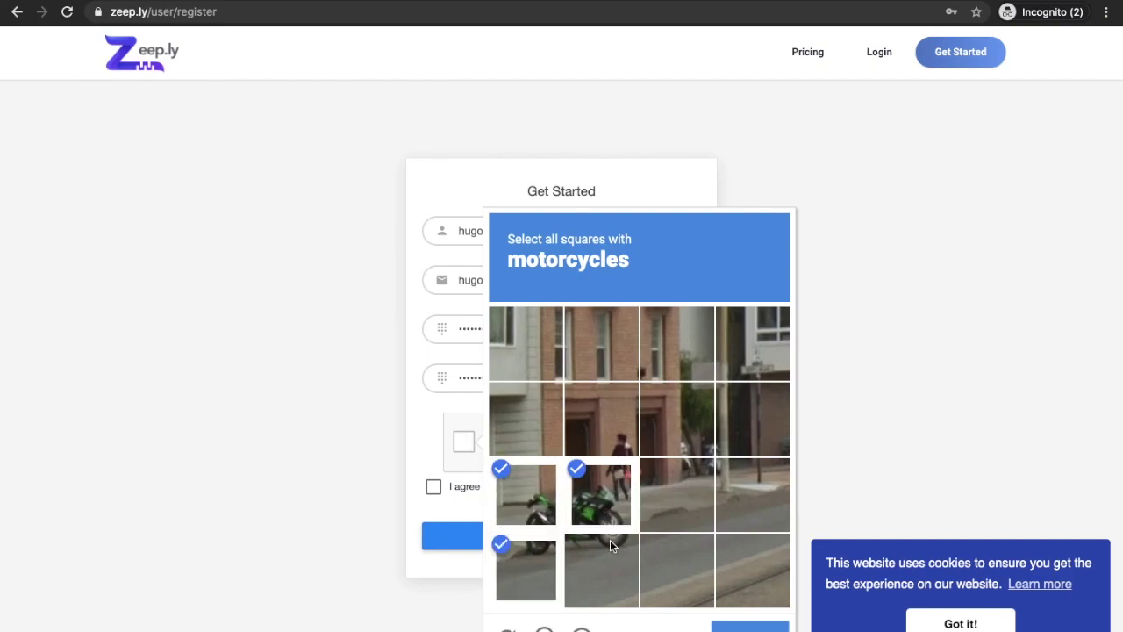
{"action": "left_click", "coordinate": [610, 544]}
{"action": "left_click", "coordinate": [750, 626]}
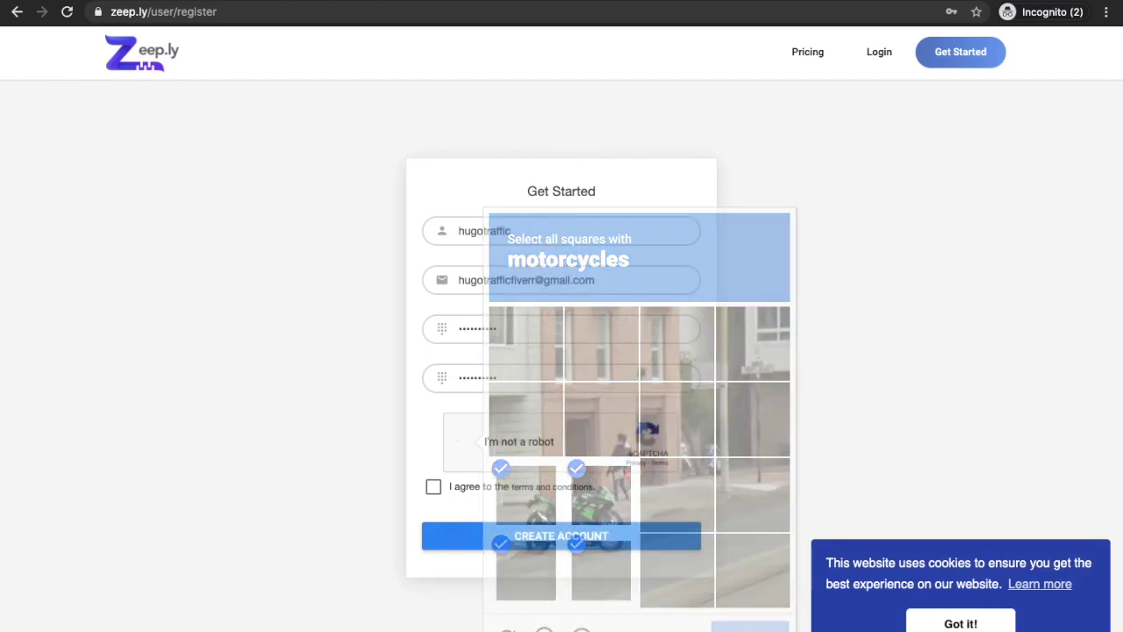
{"action": "left_click", "coordinate": [434, 488]}
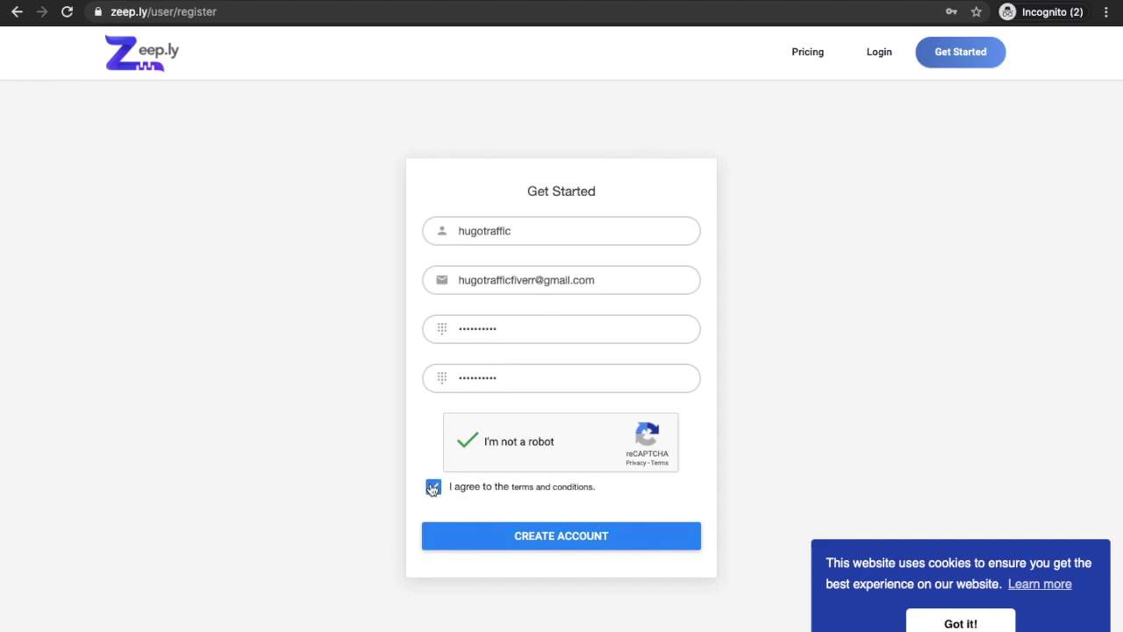
Step: Create the Zeep.ly account, then go from google.com to Gmail in a new tab
{"action": "left_click", "coordinate": [516, 540]}
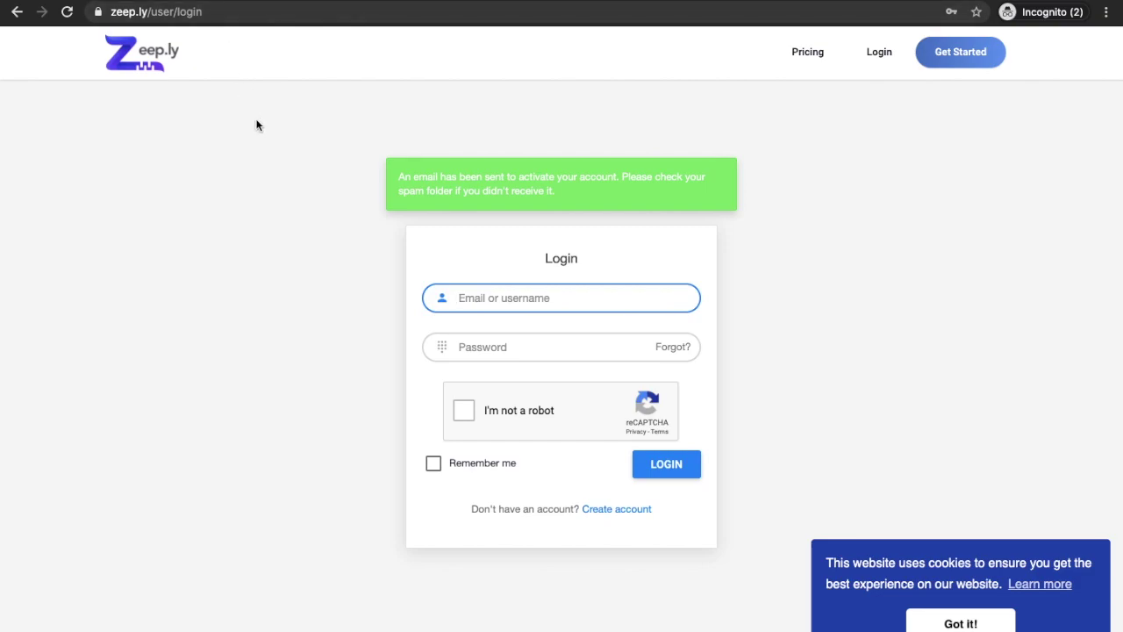
{"action": "key", "text": "ctrl+t"}
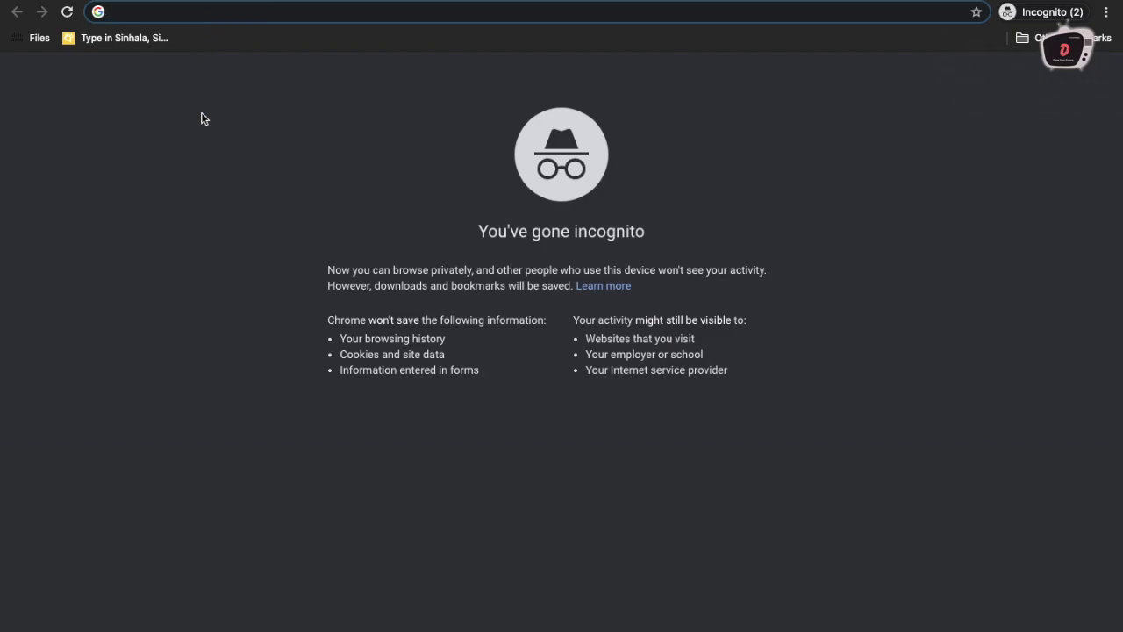
{"action": "type", "text": "google.com"}
{"action": "key", "text": "Return"}
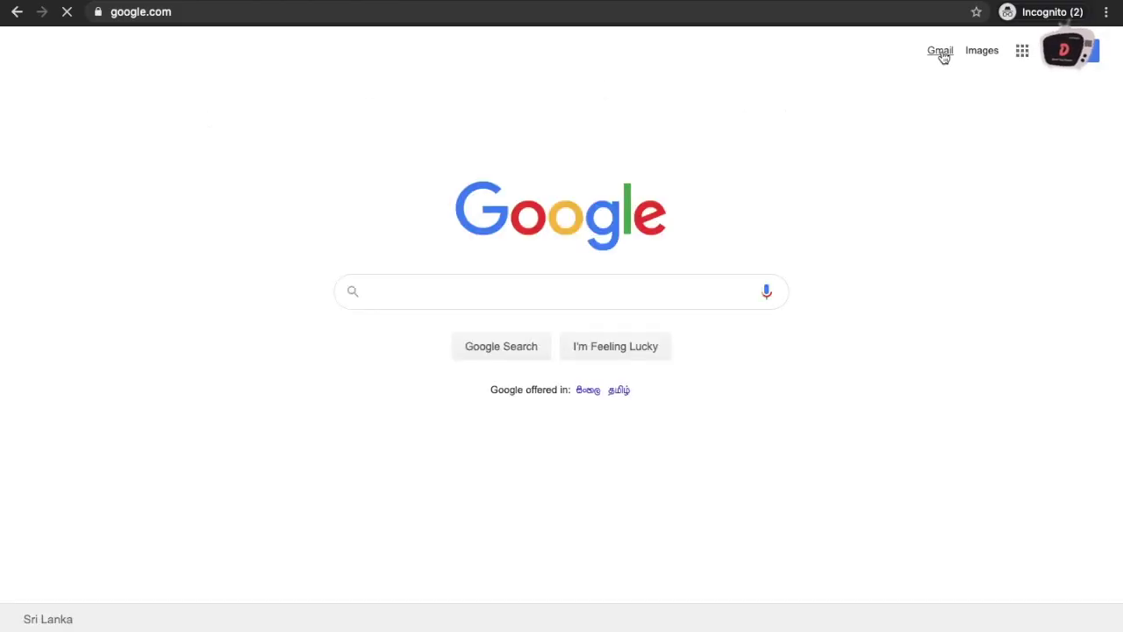
{"action": "left_click", "coordinate": [940, 51]}
{"action": "left_click", "coordinate": [918, 50]}
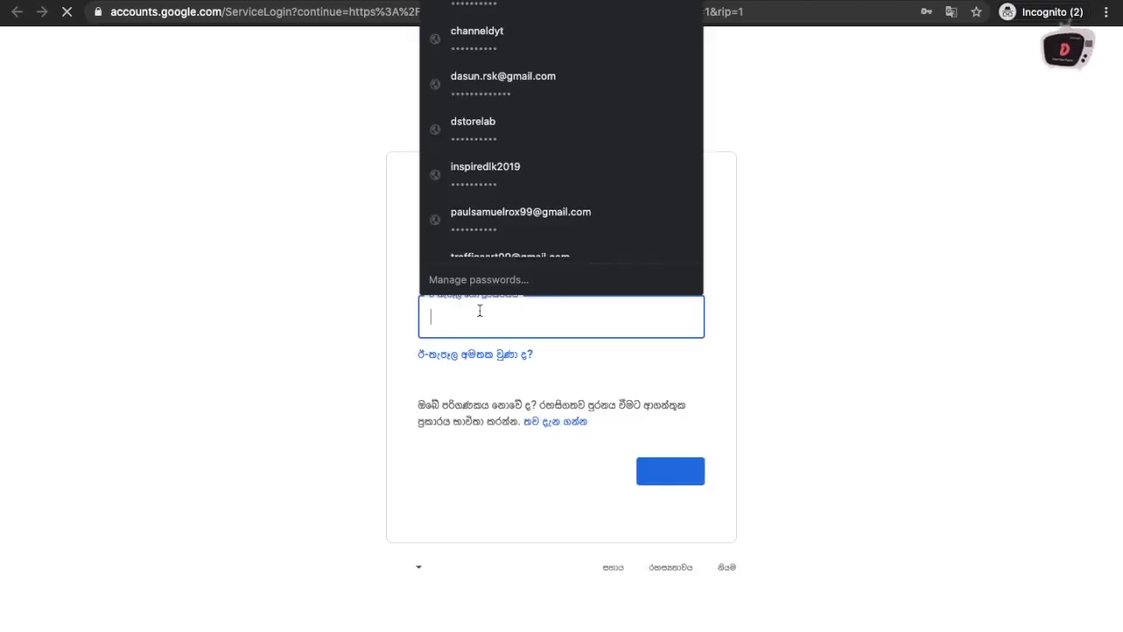
Step: Sign in to Gmail with the account credentials, skipping the extra setup prompt
{"action": "left_click", "coordinate": [670, 474]}
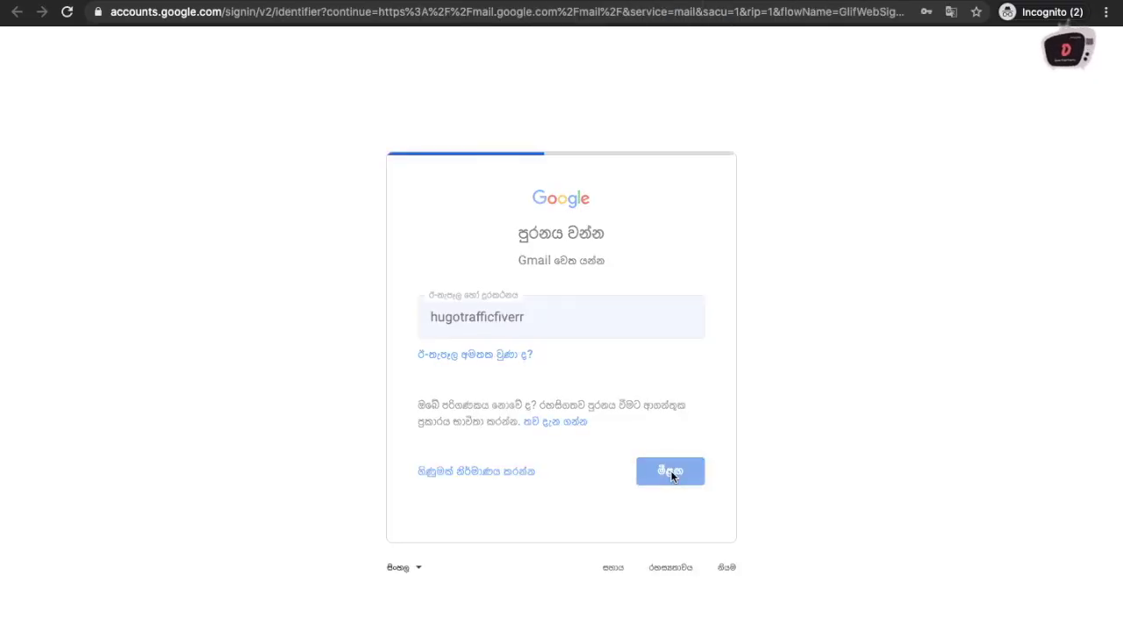
{"action": "left_click", "coordinate": [664, 394]}
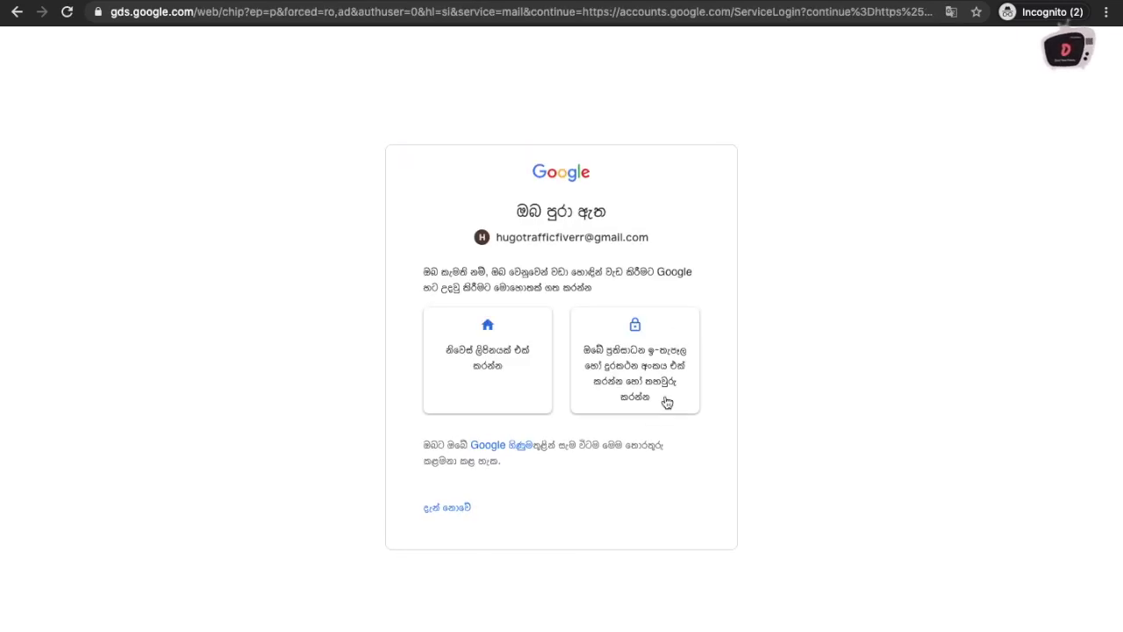
{"action": "left_click", "coordinate": [467, 508]}
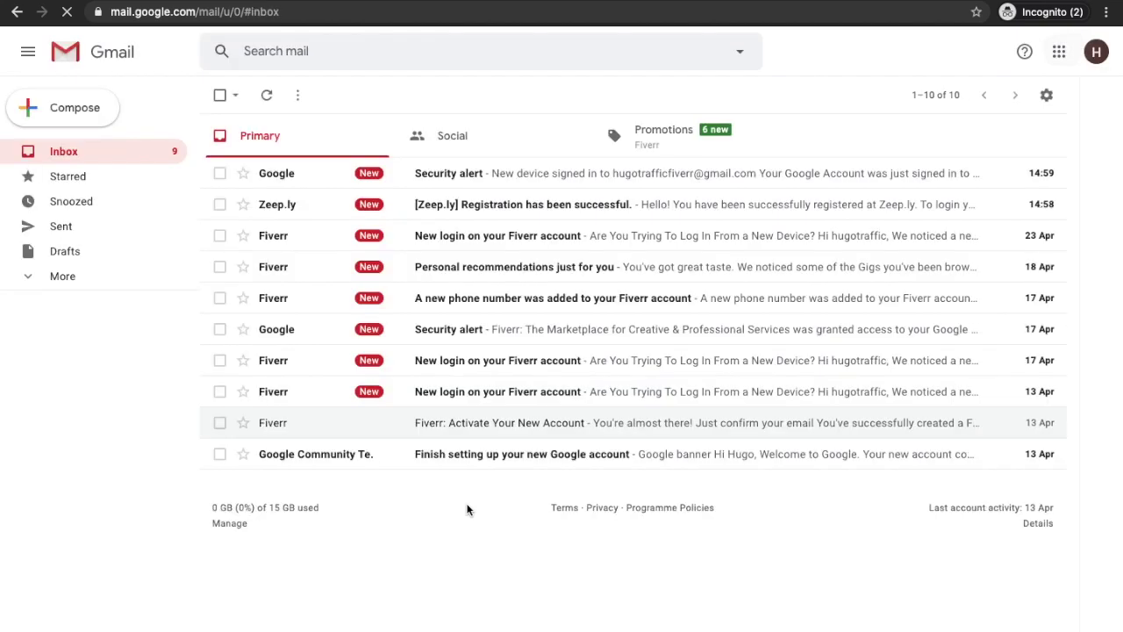
Step: Open the Zeep.ly registration e-mail and follow its activation link
{"action": "left_click", "coordinate": [581, 204]}
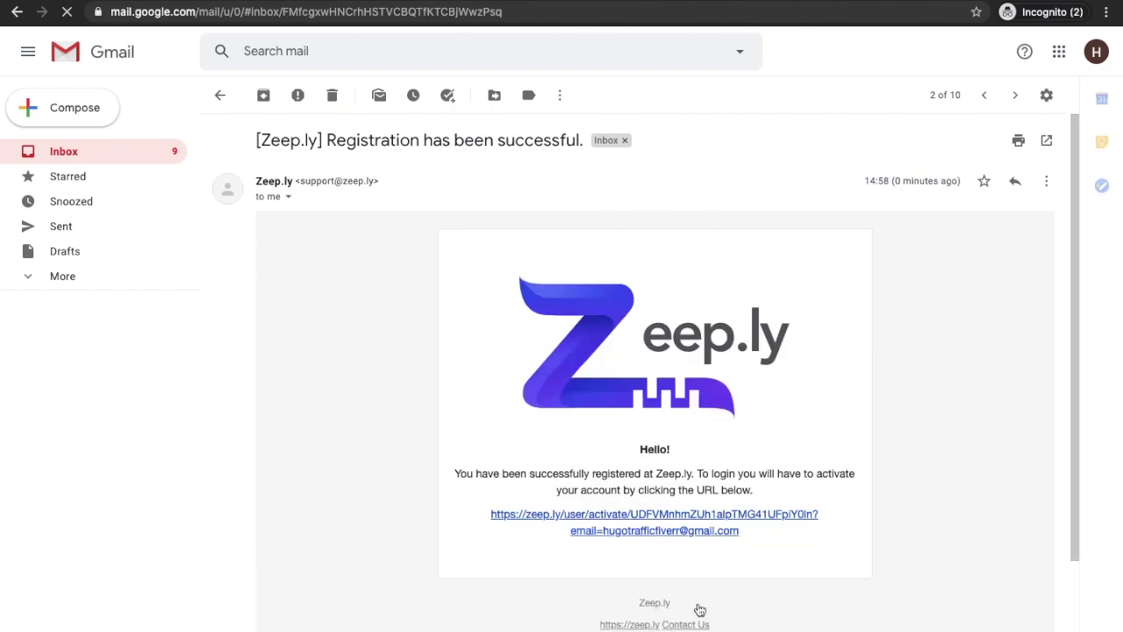
{"action": "scroll", "coordinate": [707, 353], "scroll_direction": "down", "scroll_amount": 2}
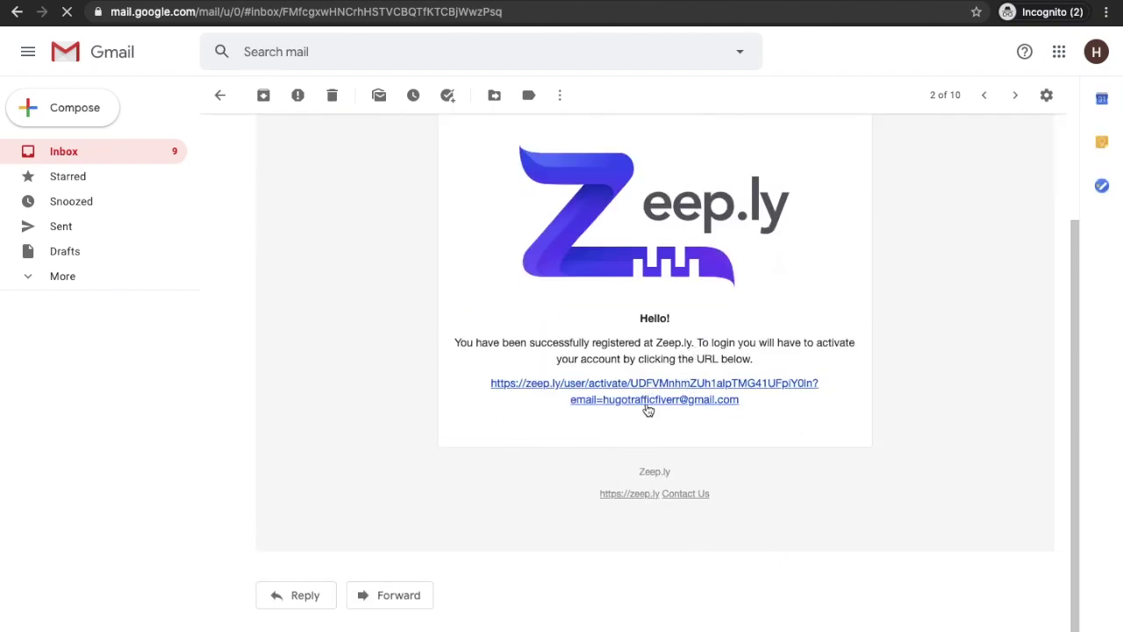
{"action": "left_click", "coordinate": [651, 404]}
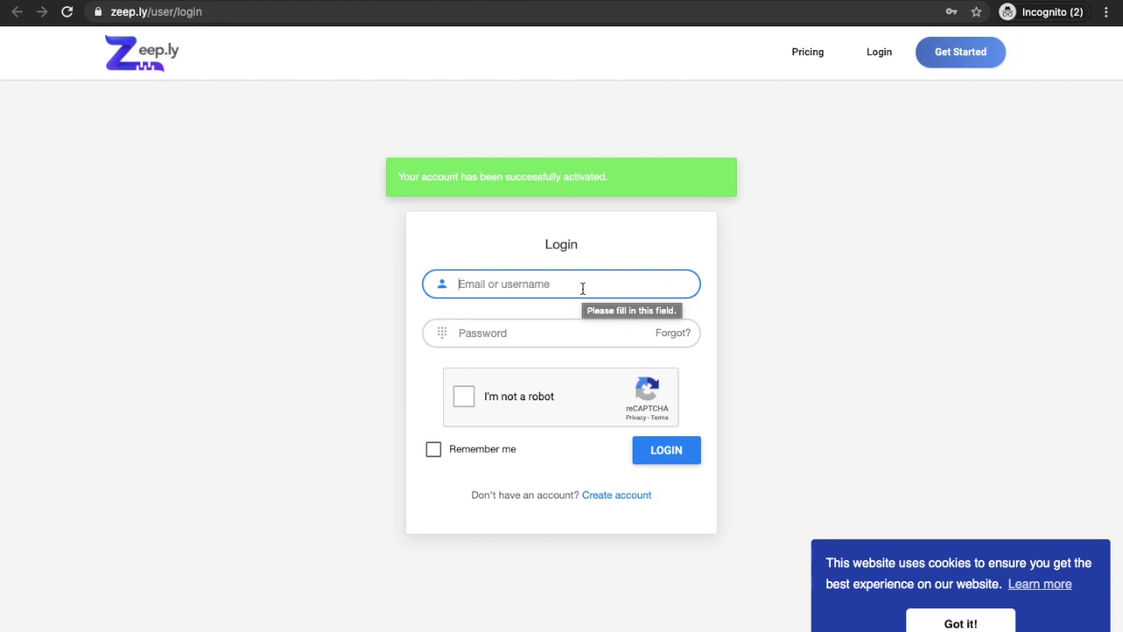
Step: Log in to Zeep.ly with the account e-mail and password
{"action": "left_click", "coordinate": [582, 288]}
{"action": "type", "text": "tra"}
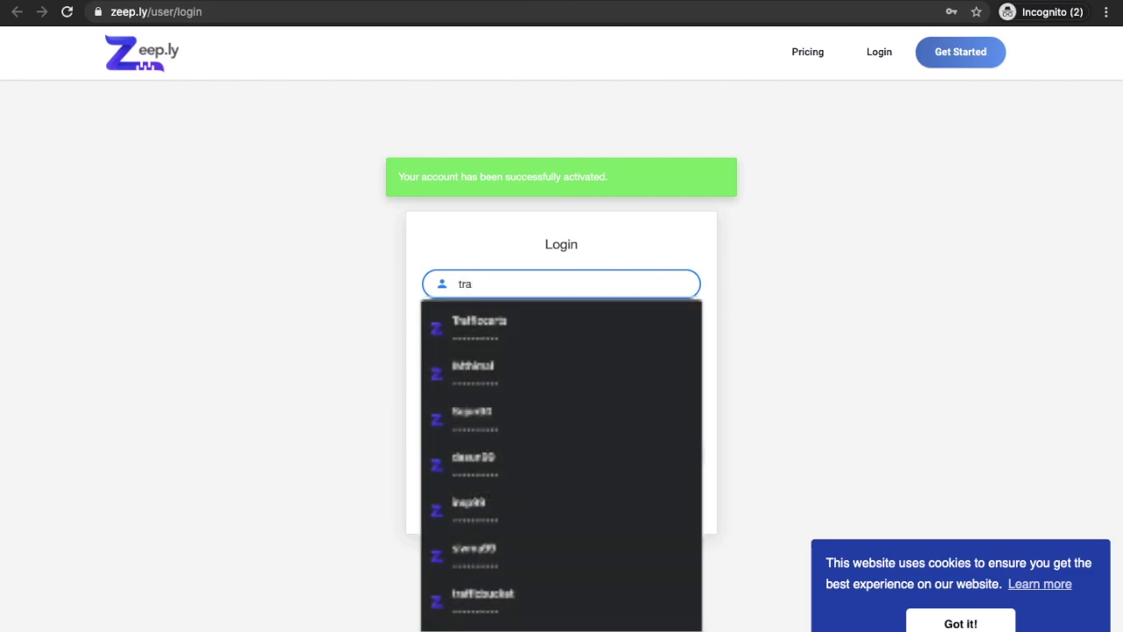
{"action": "key", "text": "BackSpace"}
{"action": "key", "text": "BackSpace"}
{"action": "key", "text": "BackSpace"}
{"action": "type", "text": "hug"}
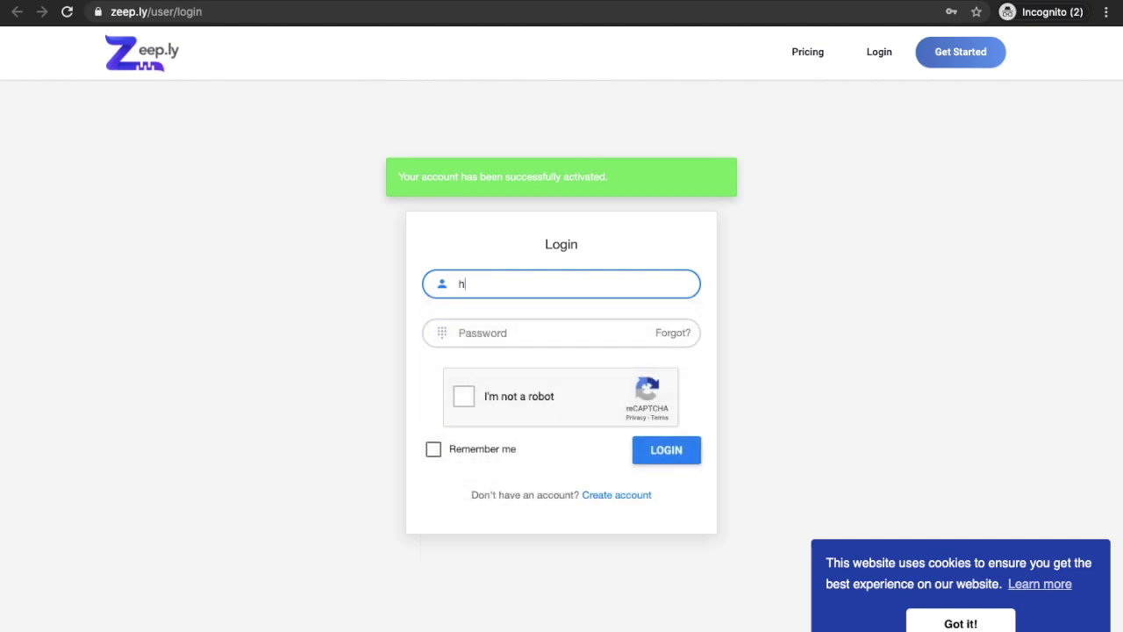
{"action": "type", "text": "o"}
{"action": "type", "text": "traf"}
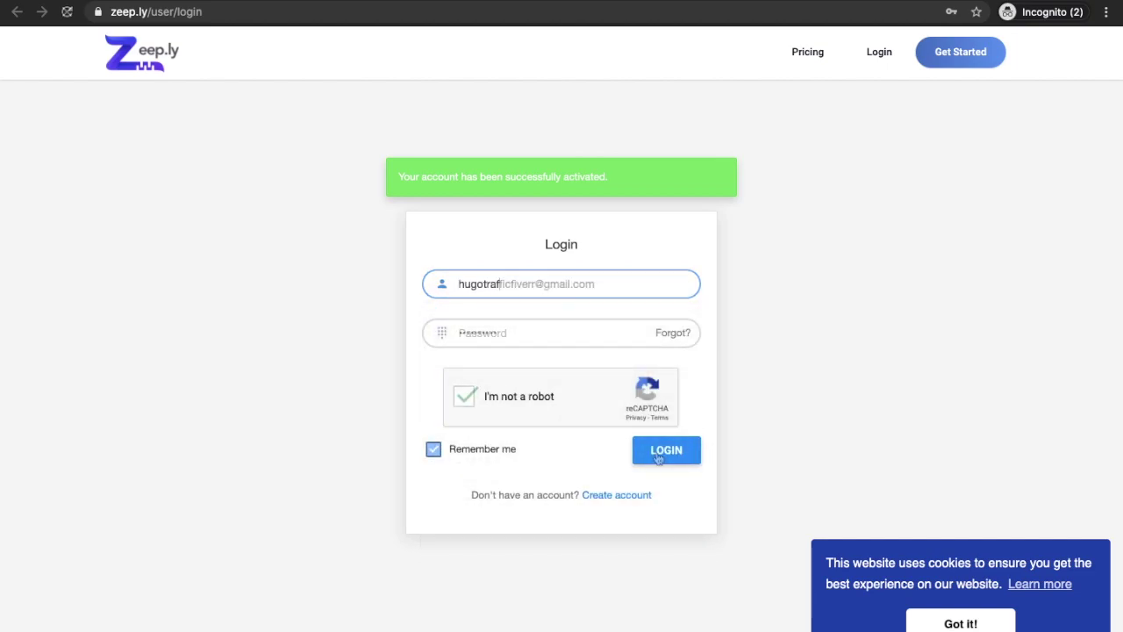
{"action": "left_click", "coordinate": [658, 457]}
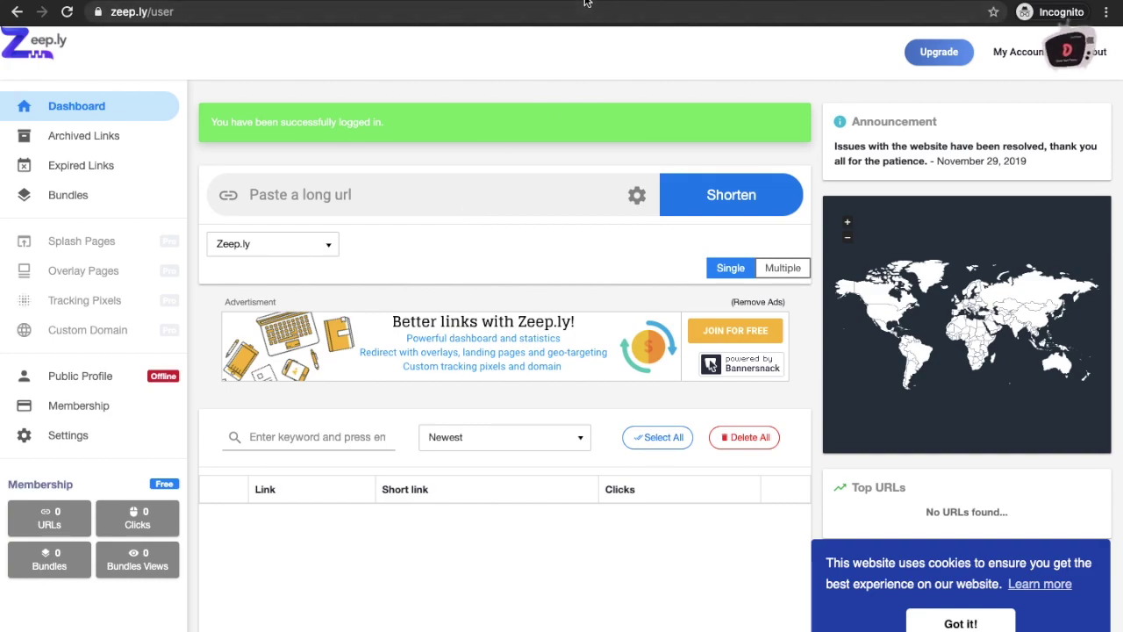
Step: Open the slt.lk website in a new tab
{"action": "key", "text": "ctrl+t"}
{"action": "type", "text": "slt.lk"}
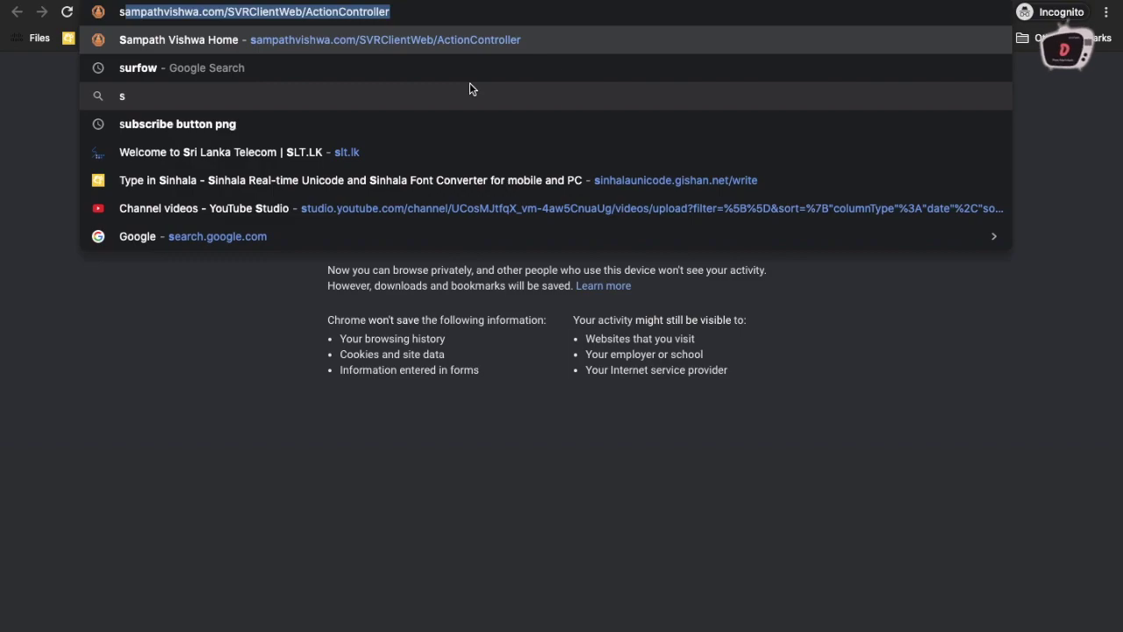
{"action": "key", "text": "Return"}
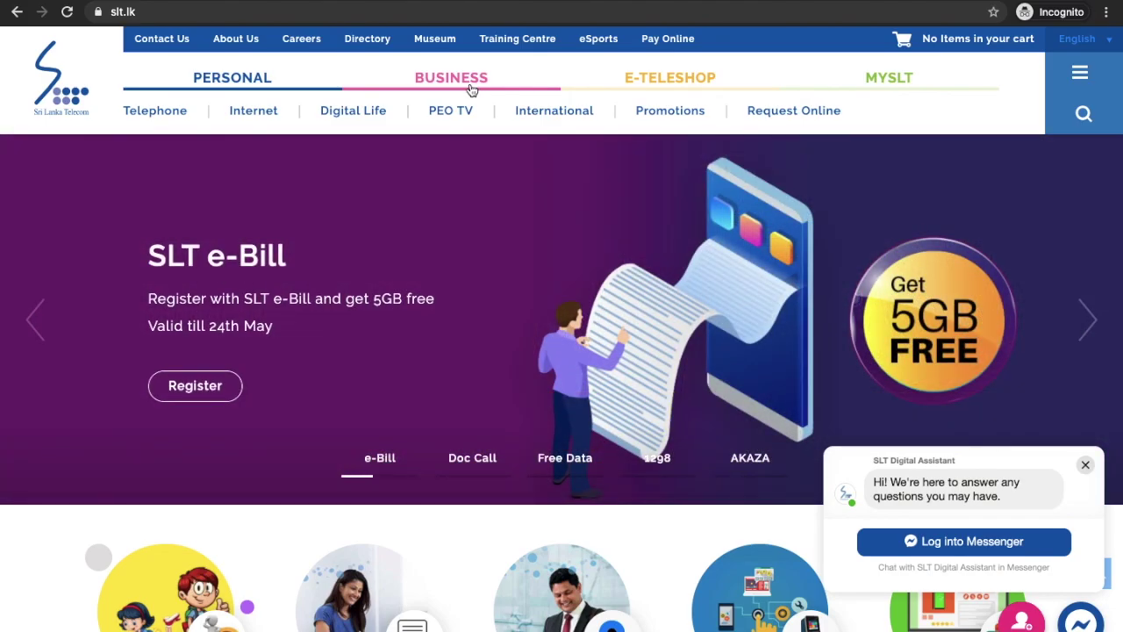
{"action": "left_click", "coordinate": [332, 9]}
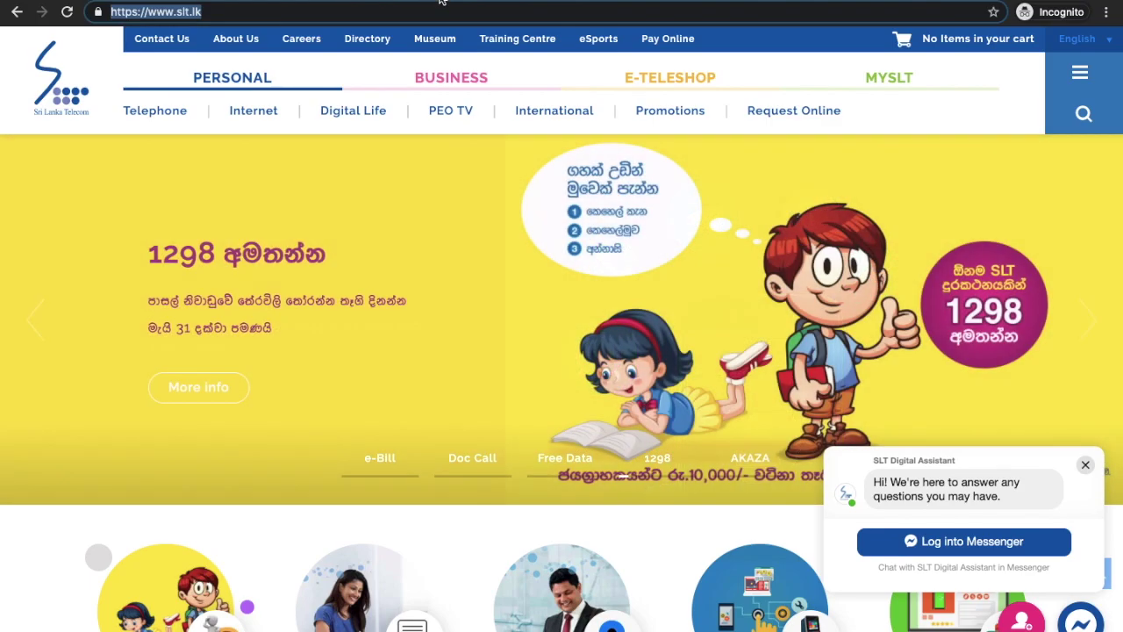
{"action": "key", "text": "ctrl+c"}
{"action": "key", "text": "ctrl+Tab"}
{"action": "left_click", "coordinate": [484, 180]}
{"action": "key", "text": "ctrl+v"}
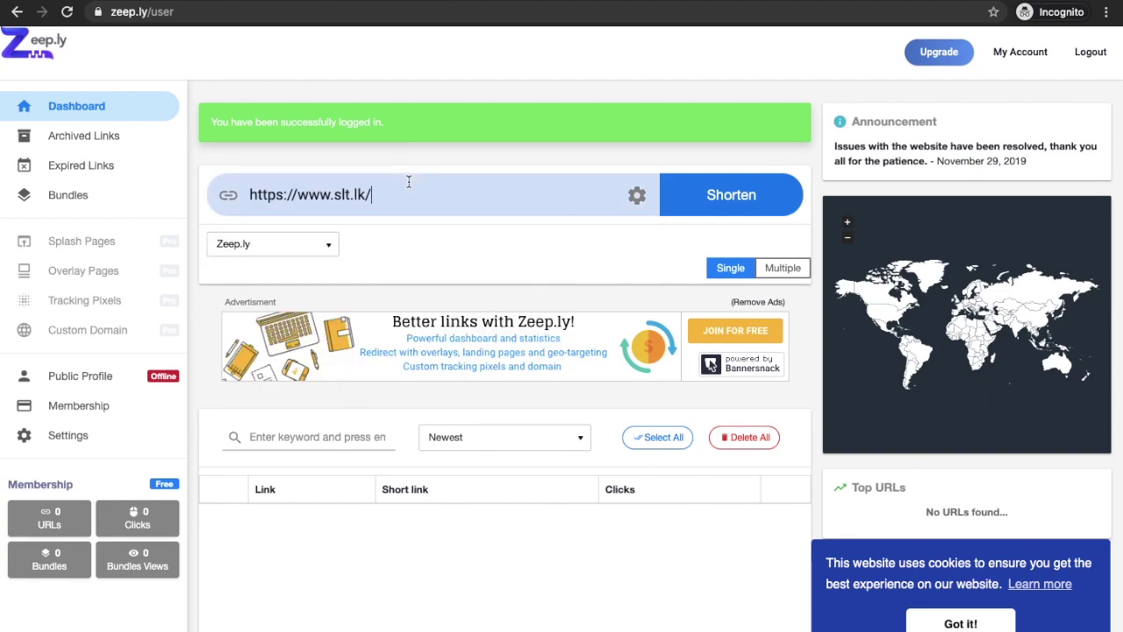
{"action": "left_click", "coordinate": [741, 195]}
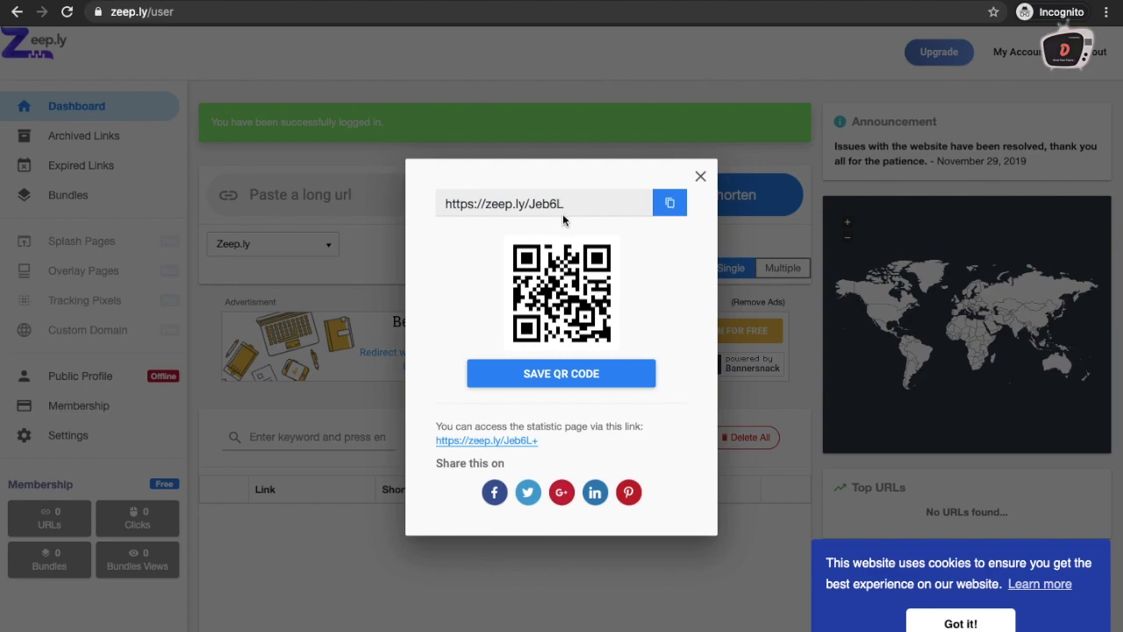
{"action": "left_click", "coordinate": [669, 211]}
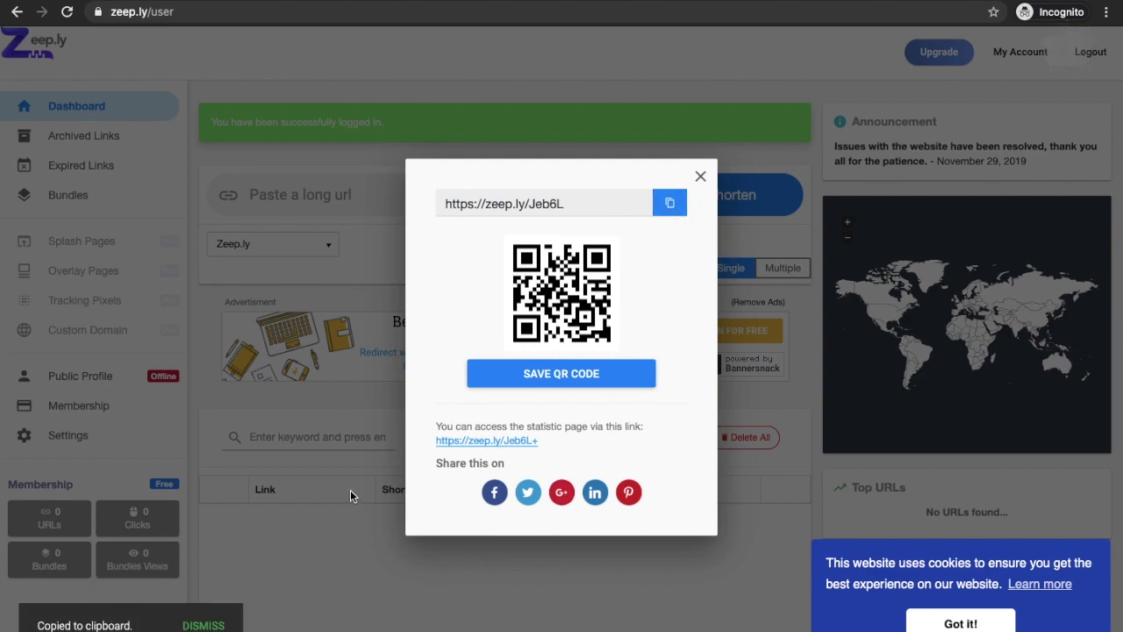
{"action": "left_click", "coordinate": [702, 180]}
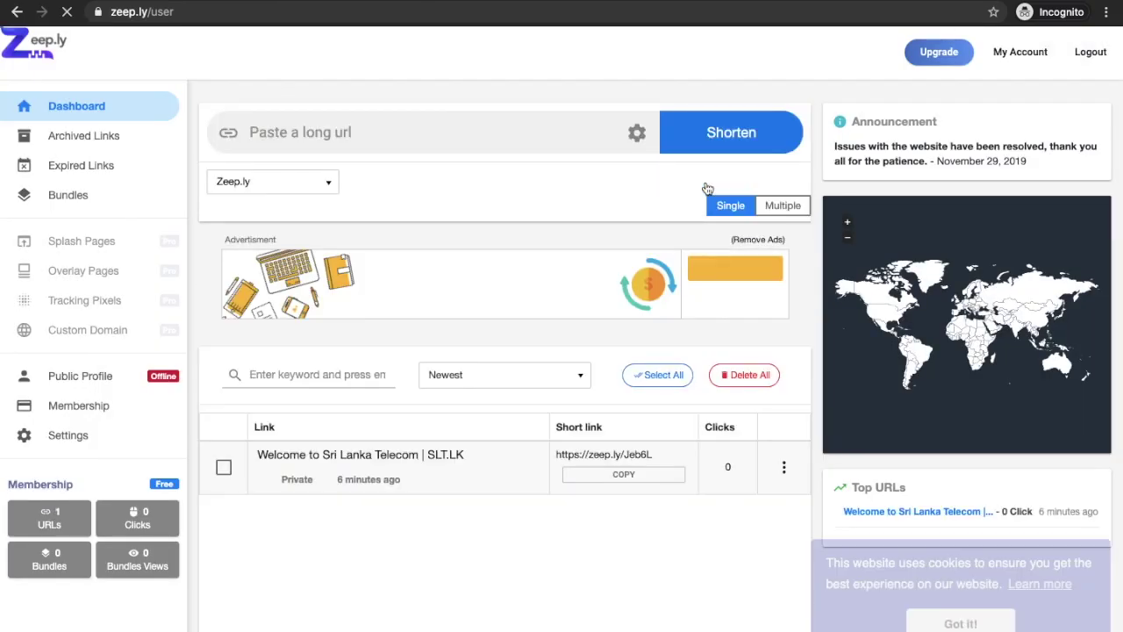
Step: Switch the zeep.ly/Jeb6L short link from Private to Public
{"action": "scroll", "coordinate": [322, 507], "scroll_direction": "down", "scroll_amount": 1}
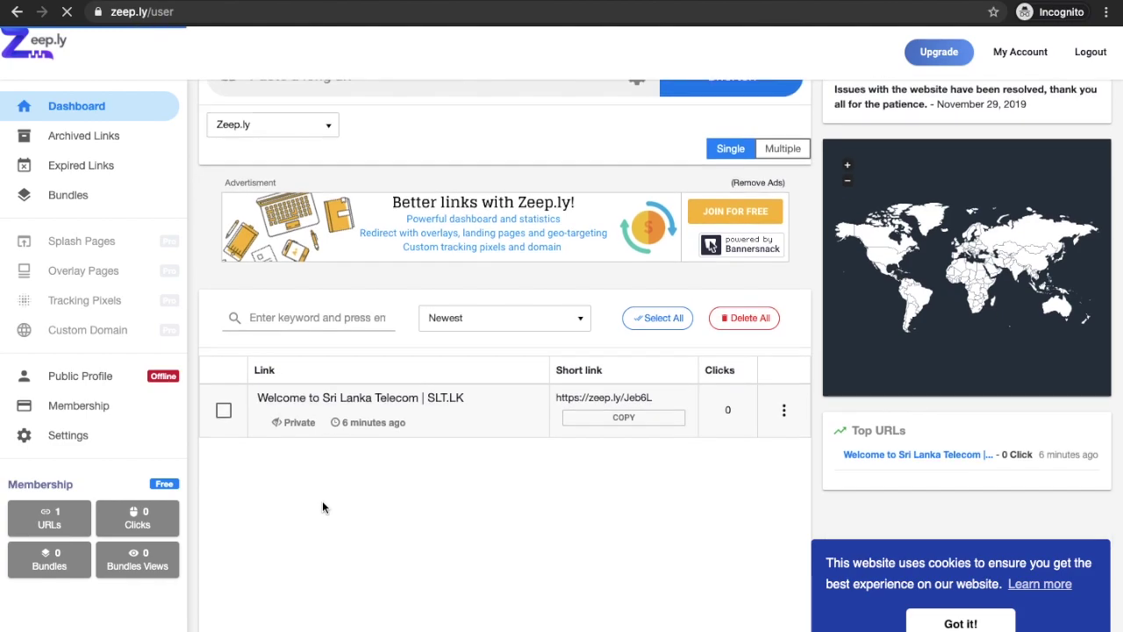
{"action": "scroll", "coordinate": [322, 507], "scroll_direction": "down", "scroll_amount": 1}
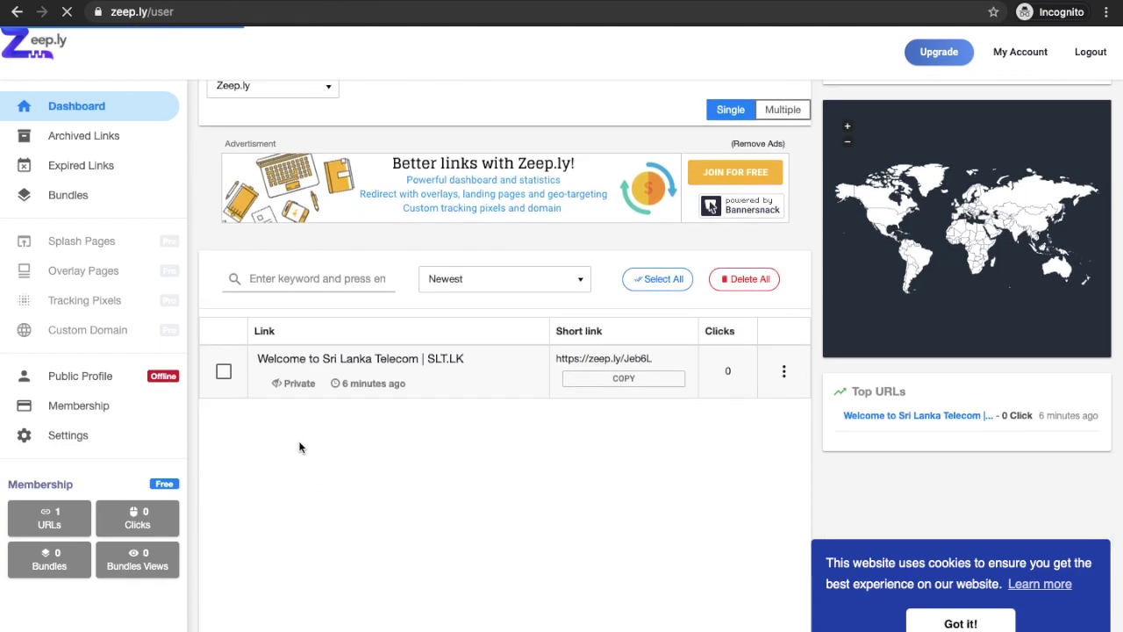
{"action": "left_click", "coordinate": [297, 386]}
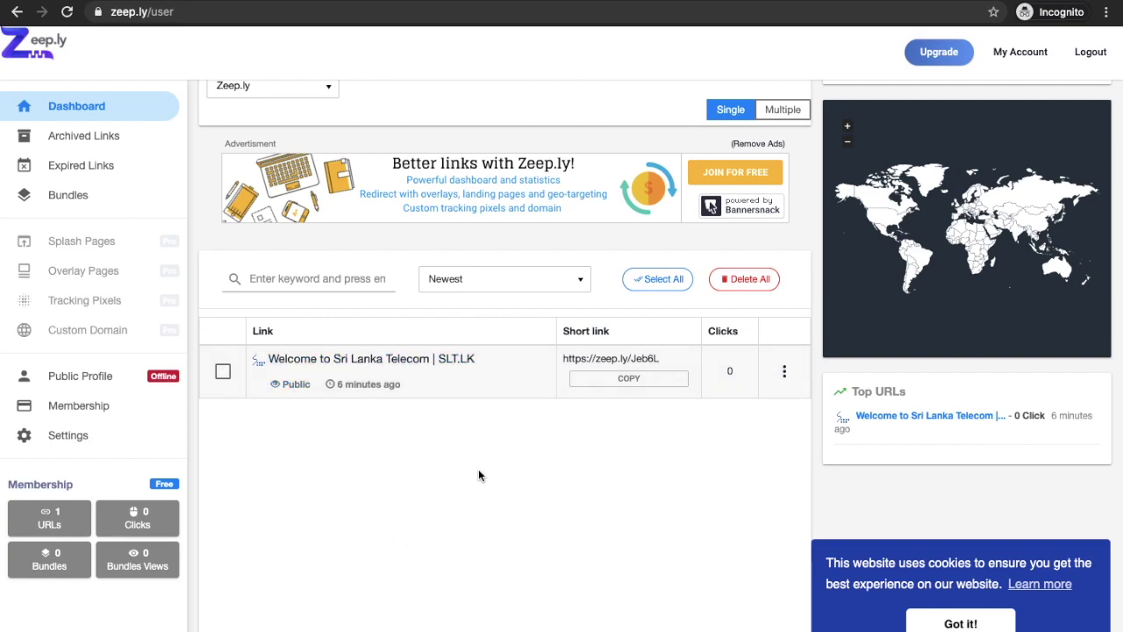
{"action": "scroll", "coordinate": [478, 474], "scroll_direction": "up", "scroll_amount": 2}
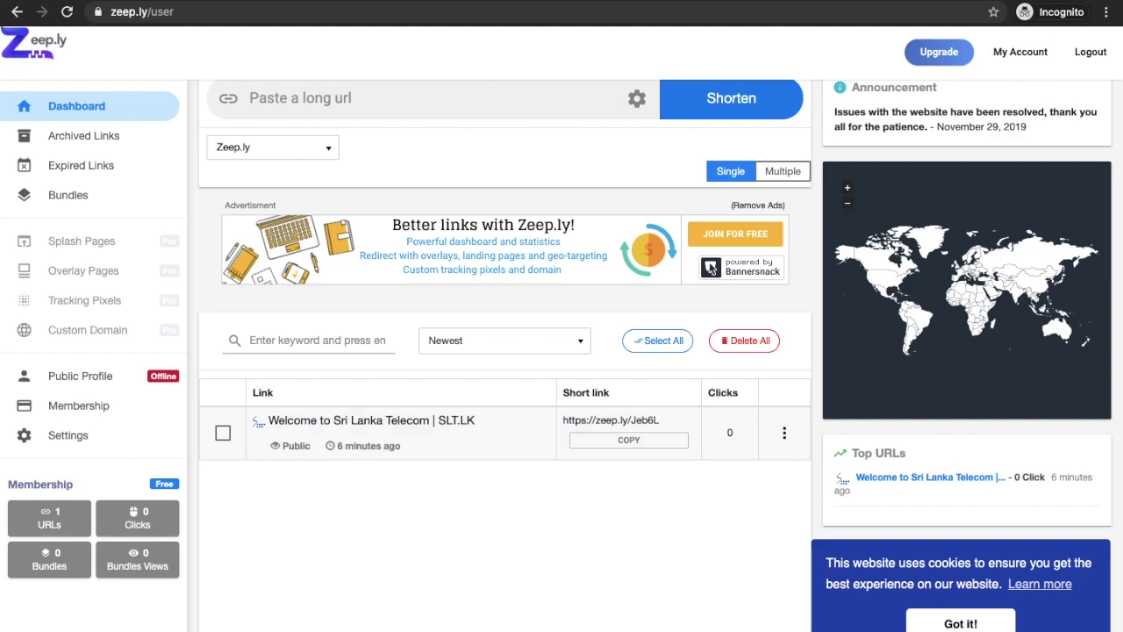
Step: Open the zeep.ly/Jeb6L+ public stats page in a new tab, then a new incognito window
{"action": "key", "text": "ctrl+t"}
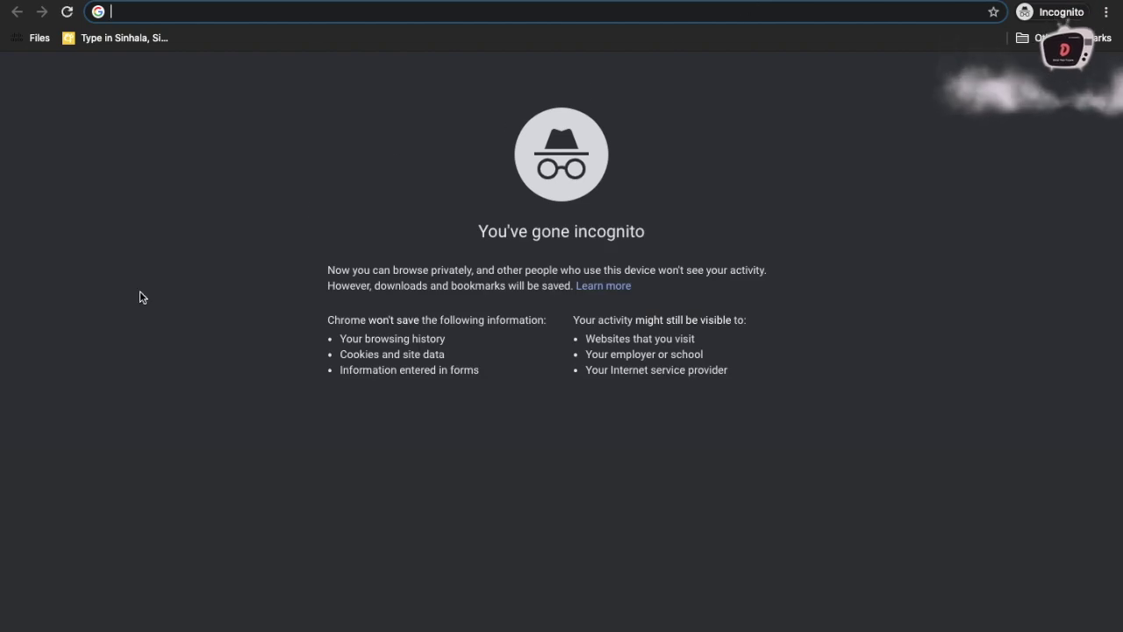
{"action": "key", "text": "ctrl+v"}
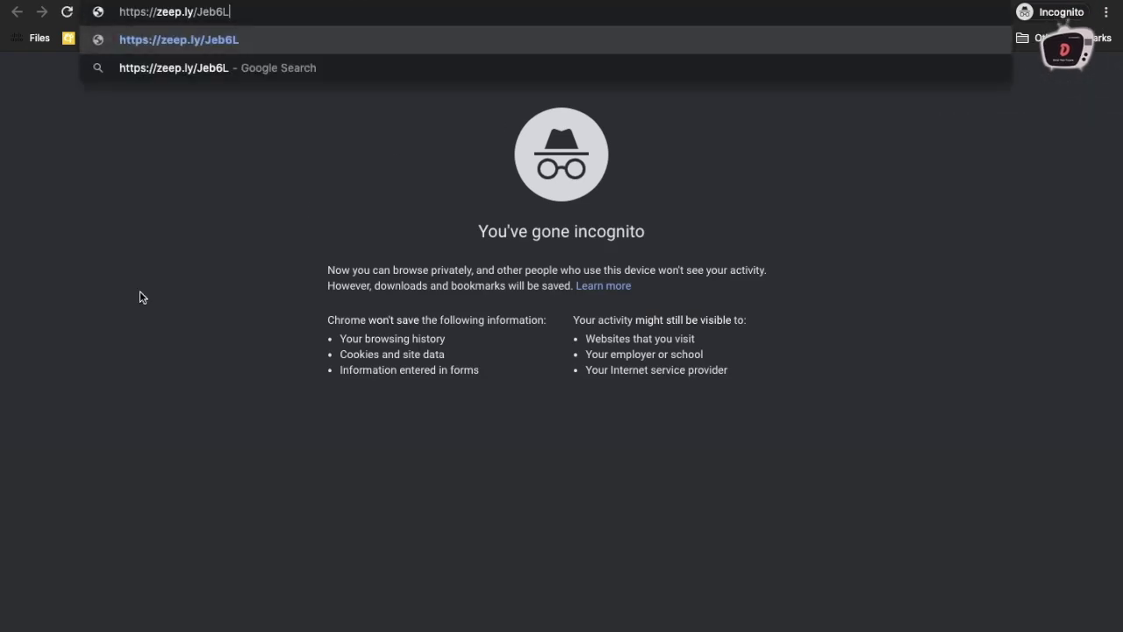
{"action": "type", "text": "+"}
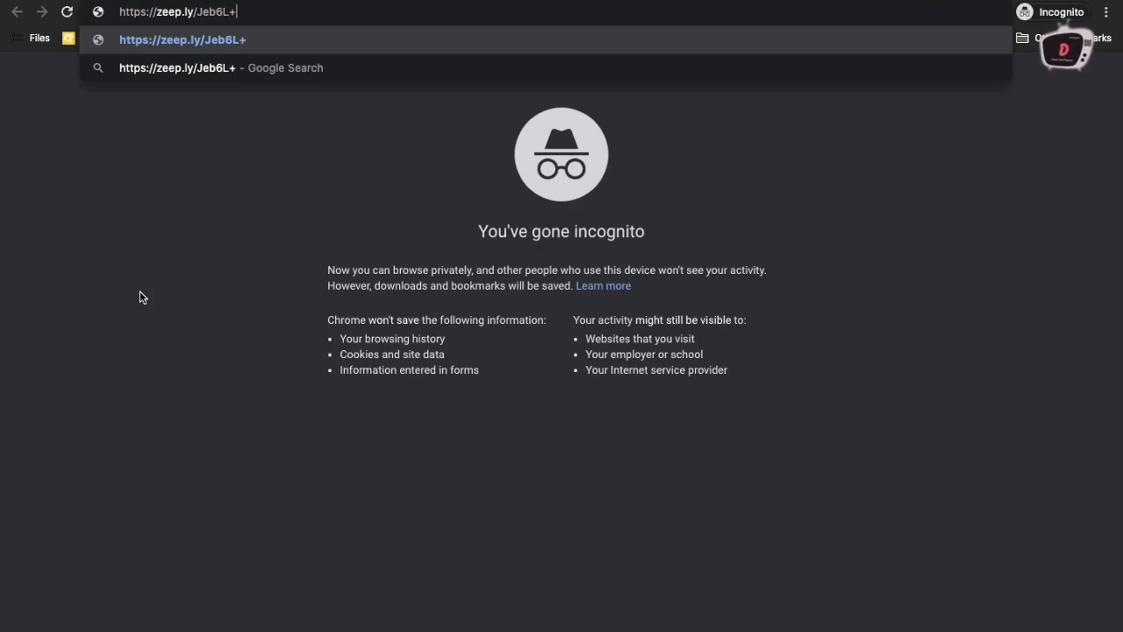
{"action": "key", "text": "Return"}
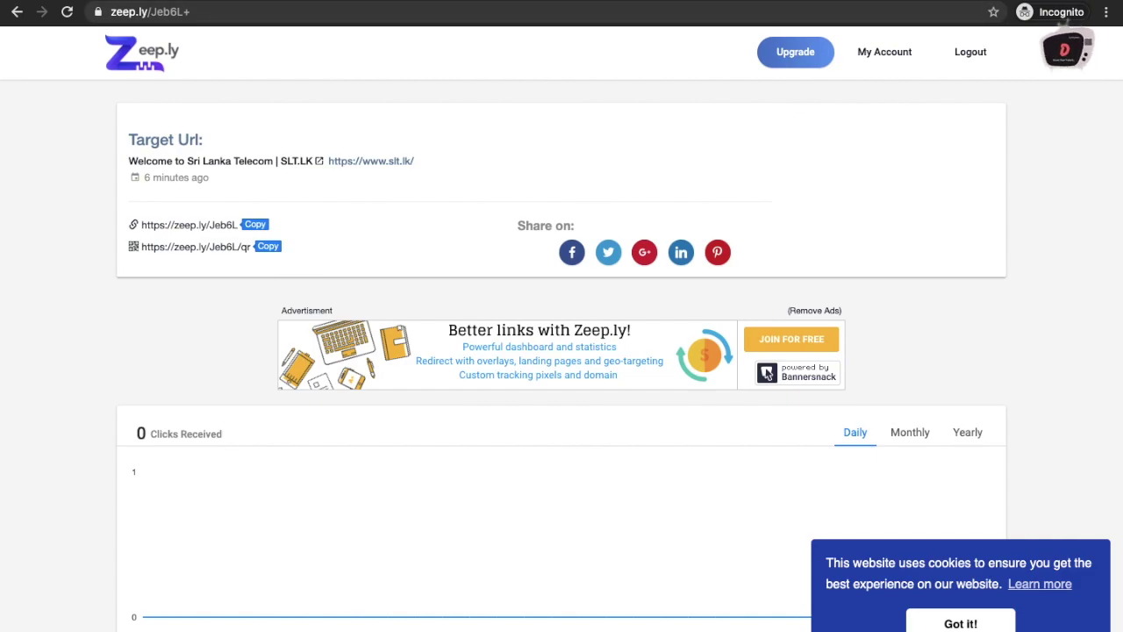
{"action": "key", "text": "ctrl+shift+n"}
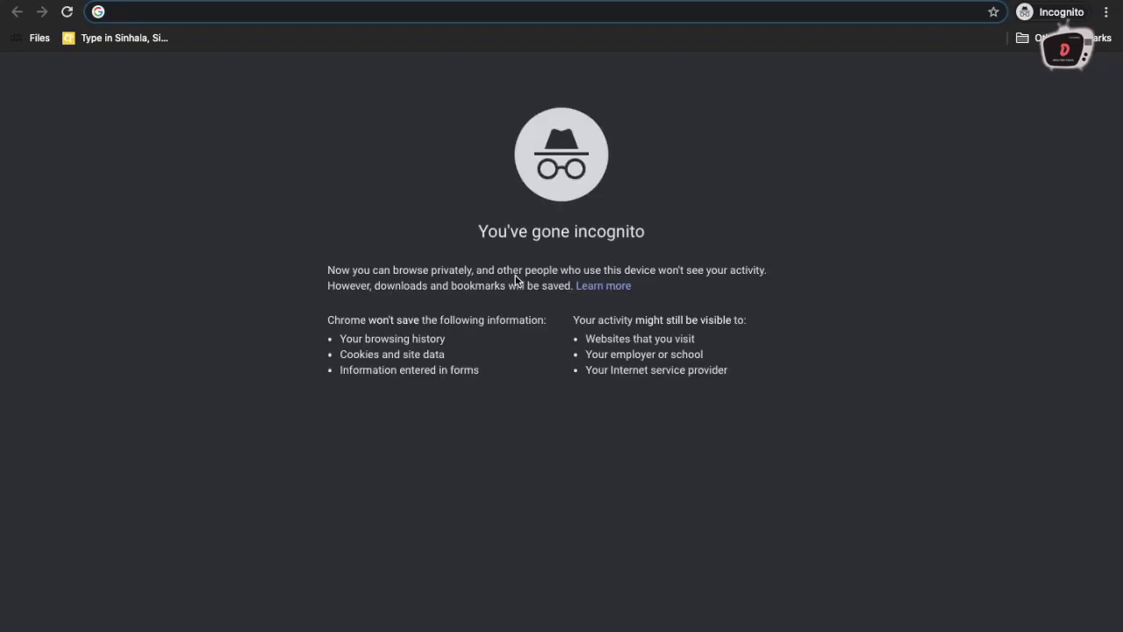
Step: Revisit the pasted short link to register a click, then refresh the stats page
{"action": "key", "text": "ctrl+v"}
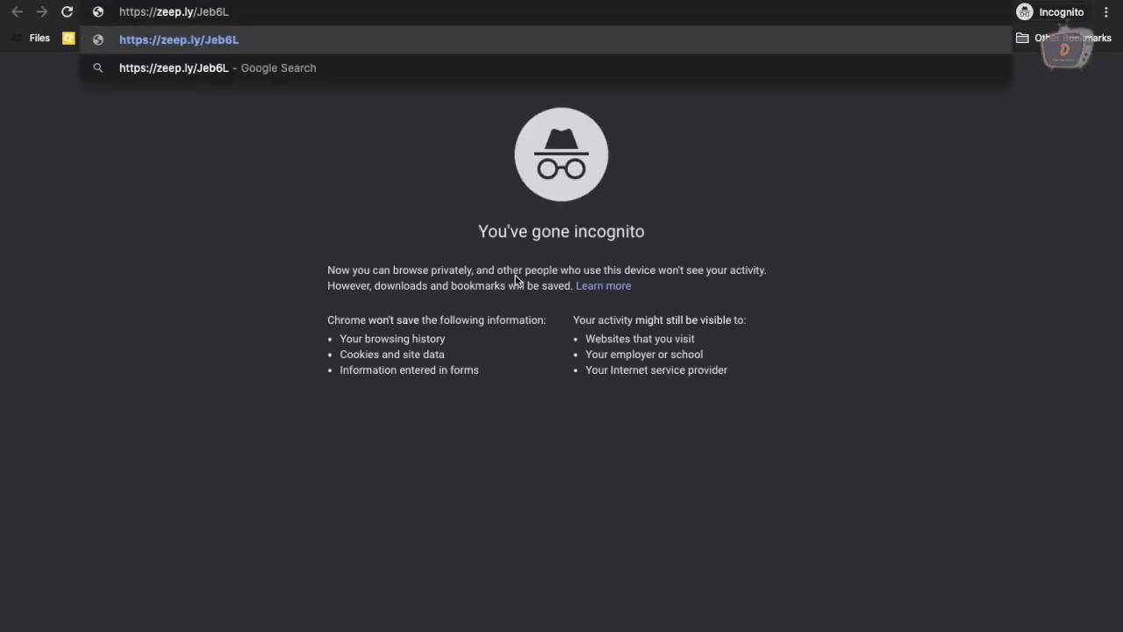
{"action": "key", "text": "Return"}
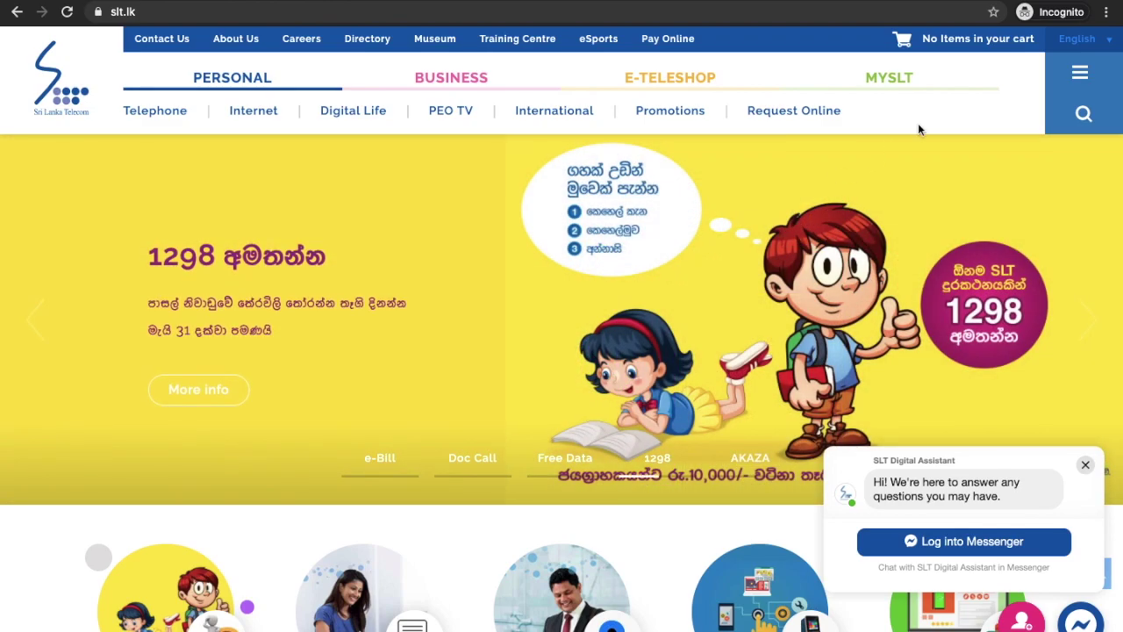
{"action": "key", "text": "super+w"}
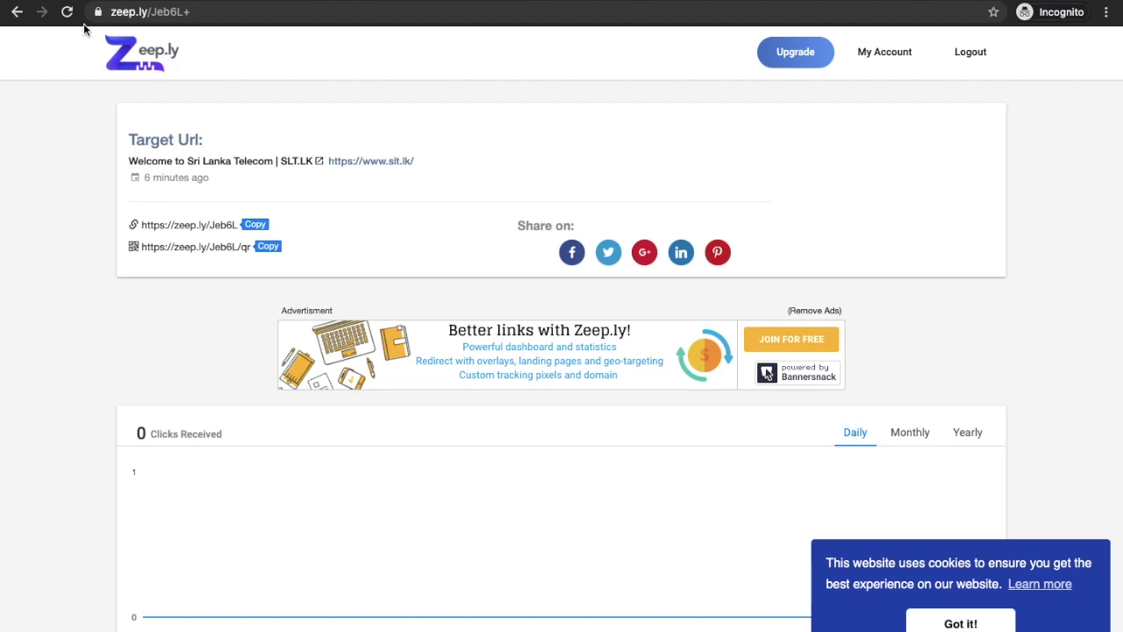
{"action": "left_click", "coordinate": [72, 18]}
Step: Scroll through the zeep.ly/ngO6u+ stats page, which now reports 18926 clicks
{"action": "scroll", "coordinate": [62, 298], "scroll_direction": "down", "scroll_amount": 2}
{"action": "scroll", "coordinate": [63, 302], "scroll_direction": "down", "scroll_amount": 2}
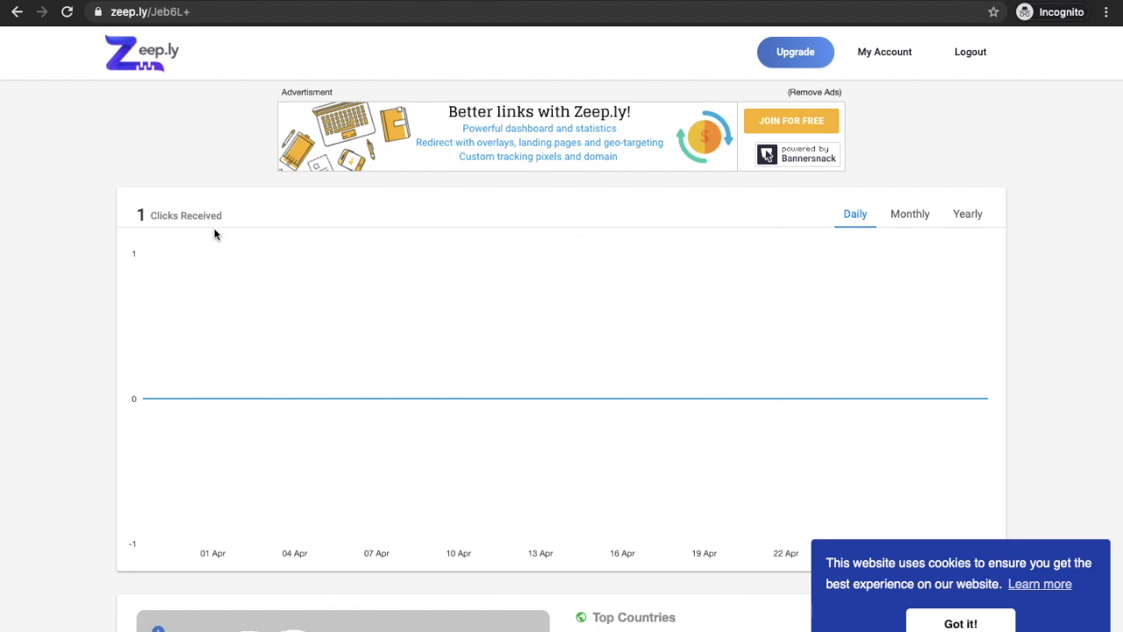
{"action": "scroll", "coordinate": [215, 234], "scroll_direction": "down", "scroll_amount": 2}
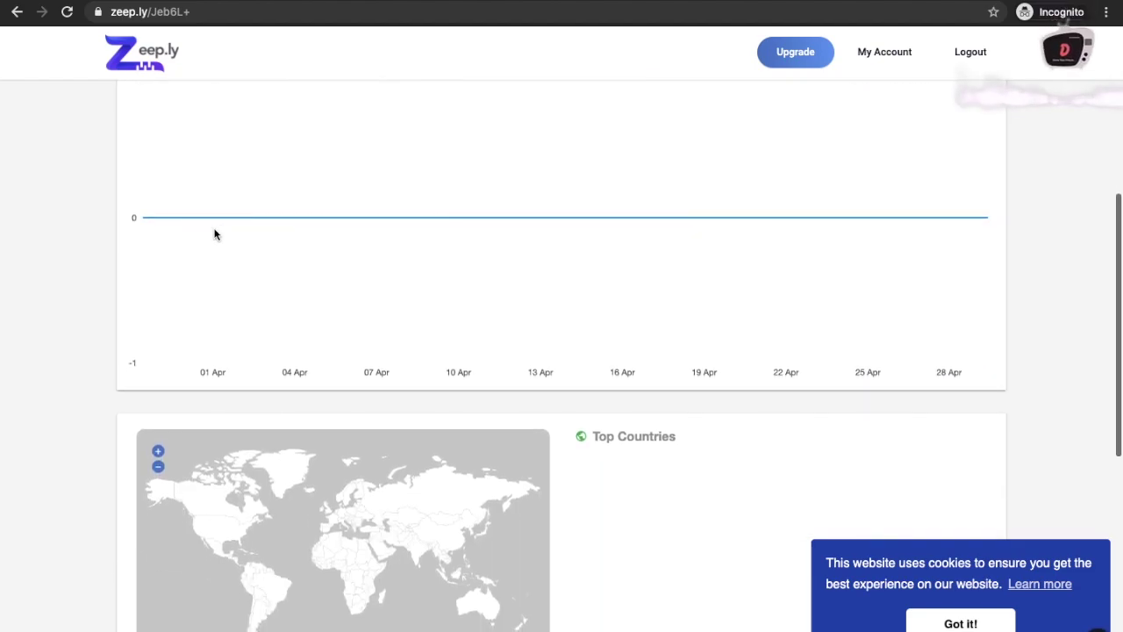
{"action": "scroll", "coordinate": [215, 234], "scroll_direction": "down", "scroll_amount": 2}
{"action": "scroll", "coordinate": [215, 234], "scroll_direction": "down", "scroll_amount": 2}
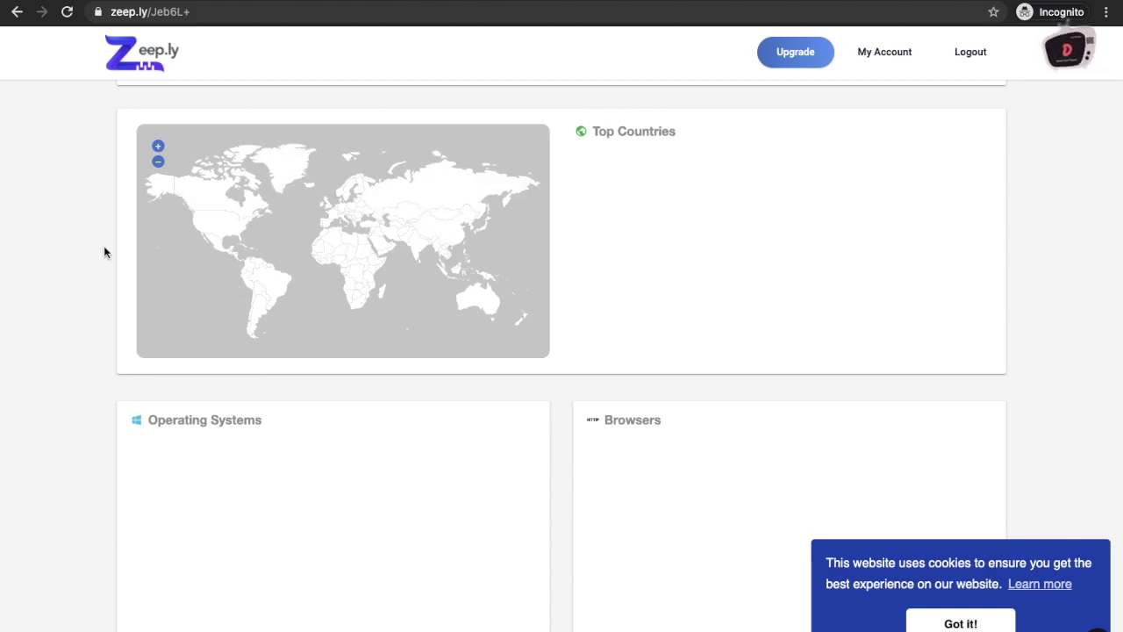
{"action": "scroll", "coordinate": [103, 251], "scroll_direction": "up", "scroll_amount": 8}
{"action": "scroll", "coordinate": [103, 252], "scroll_direction": "up", "scroll_amount": 2}
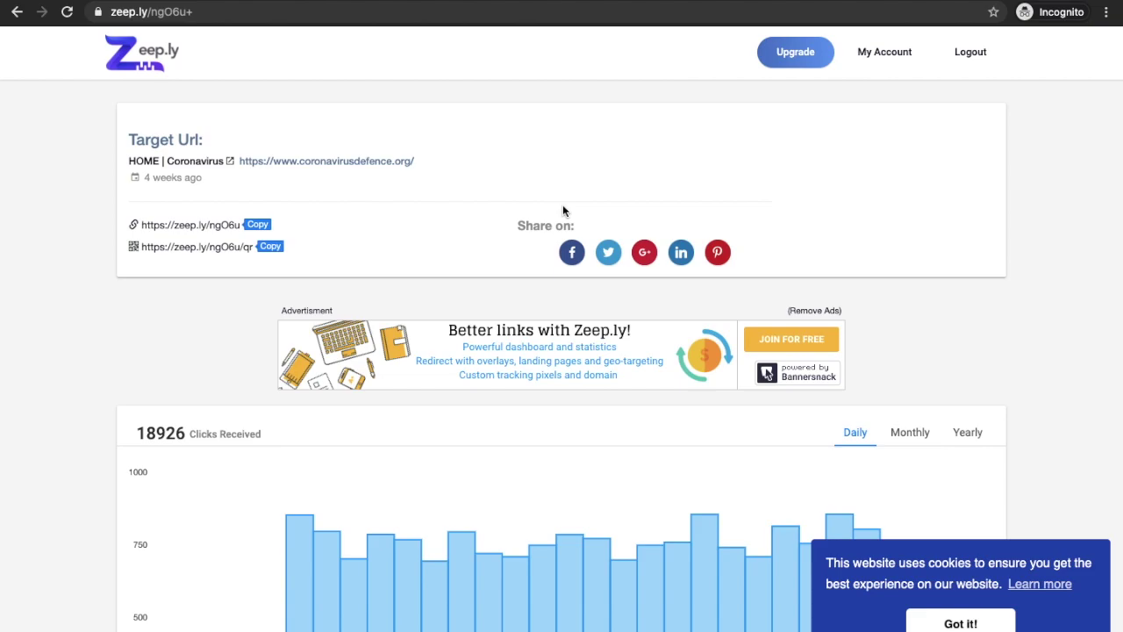
{"action": "scroll", "coordinate": [562, 206], "scroll_direction": "down", "scroll_amount": 2}
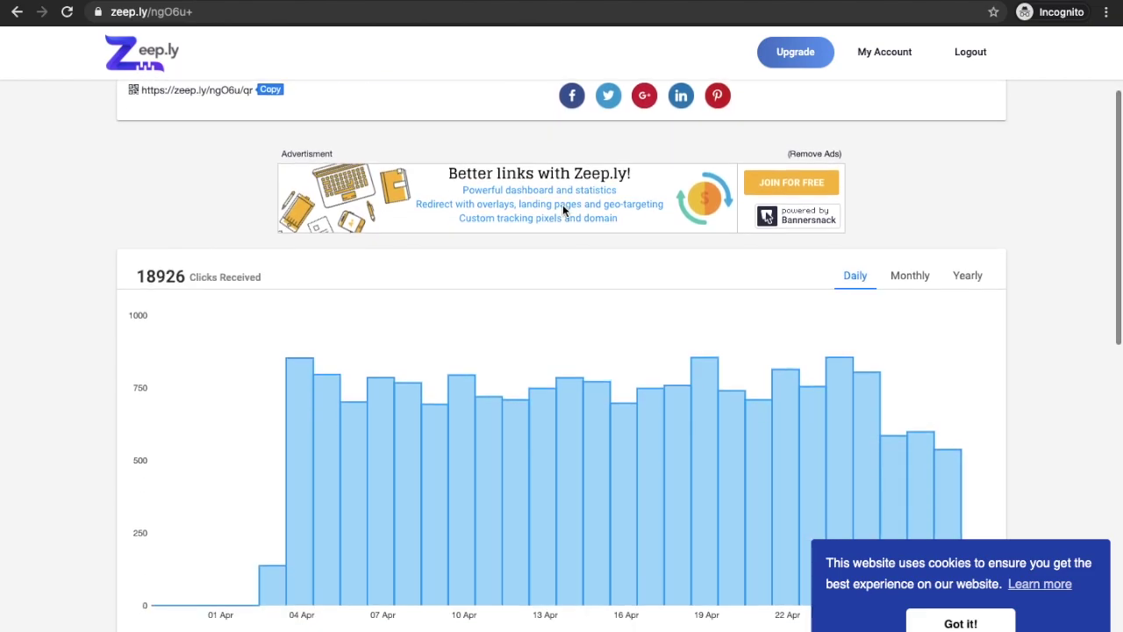
{"action": "scroll", "coordinate": [562, 205], "scroll_direction": "down", "scroll_amount": 1}
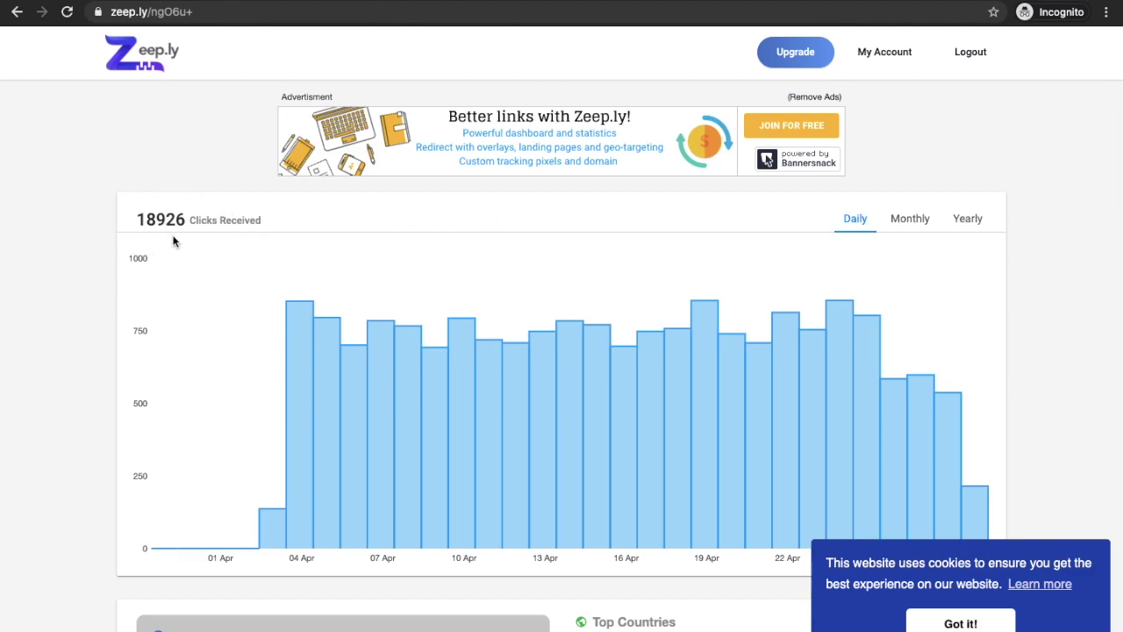
{"action": "scroll", "coordinate": [753, 298], "scroll_direction": "down", "scroll_amount": 1}
{"action": "scroll", "coordinate": [753, 298], "scroll_direction": "down", "scroll_amount": 1}
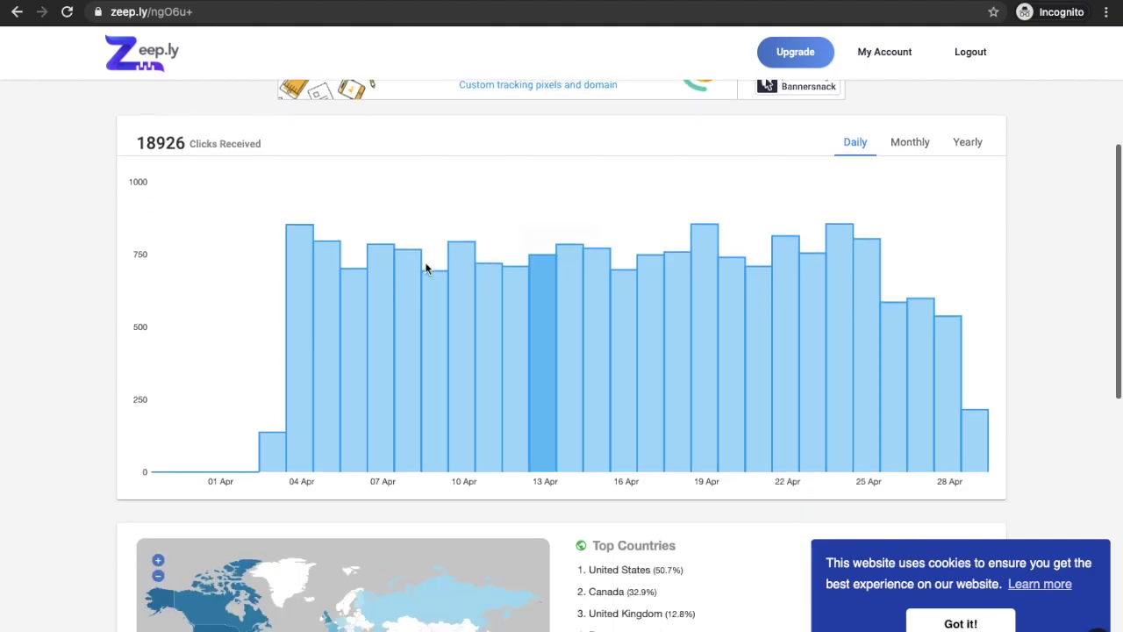
{"action": "mouse_move", "coordinate": [305, 283]}
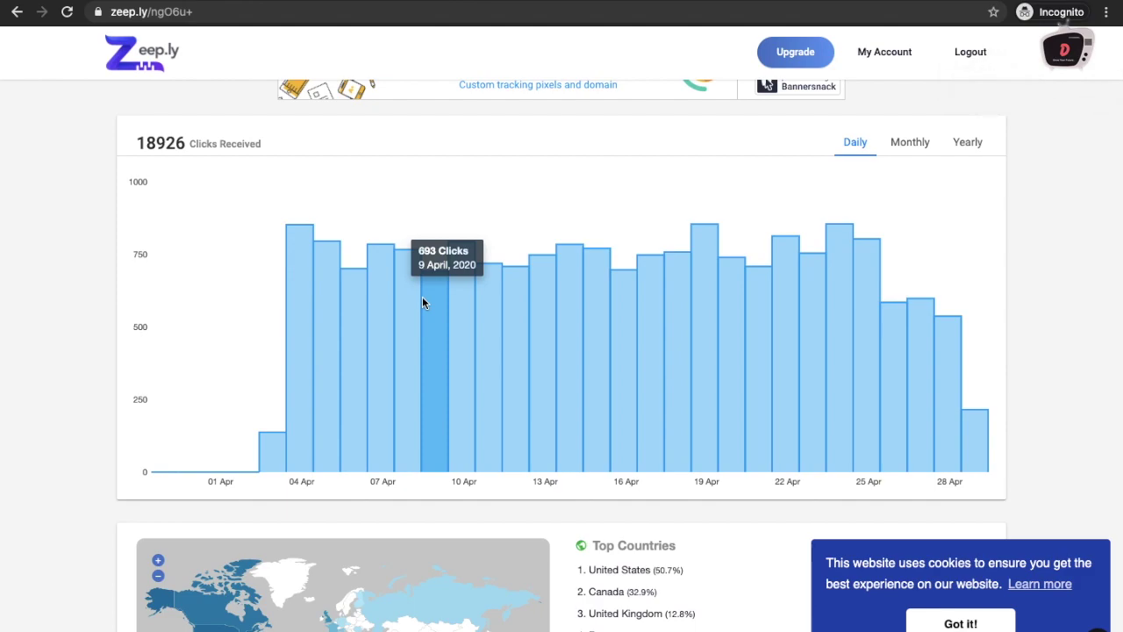
{"action": "left_click", "coordinate": [895, 156]}
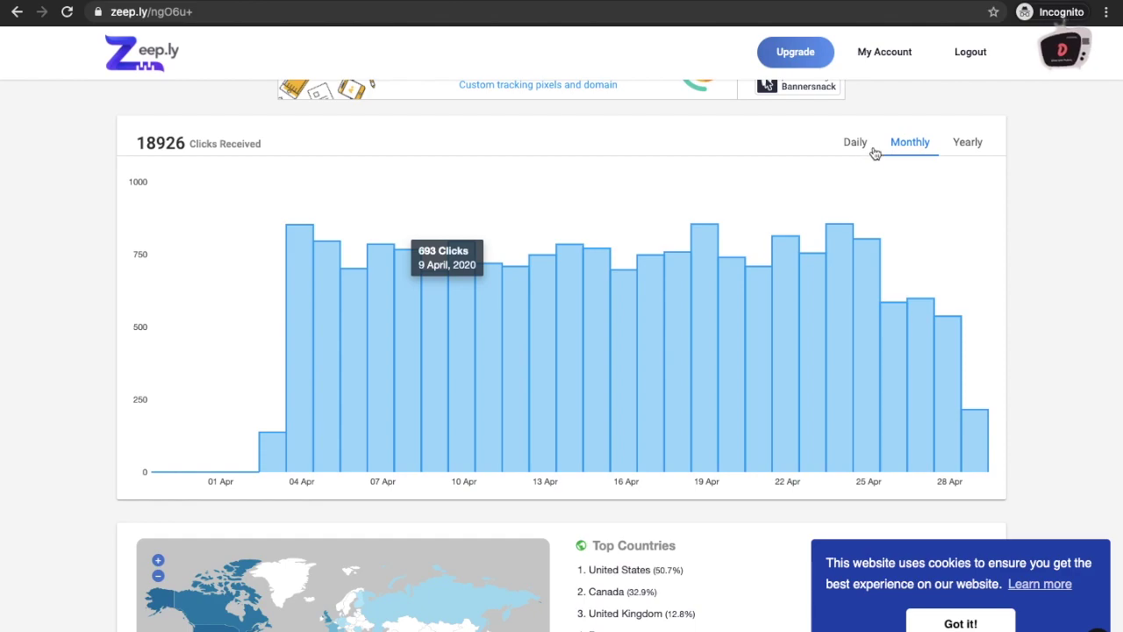
{"action": "left_click", "coordinate": [864, 153]}
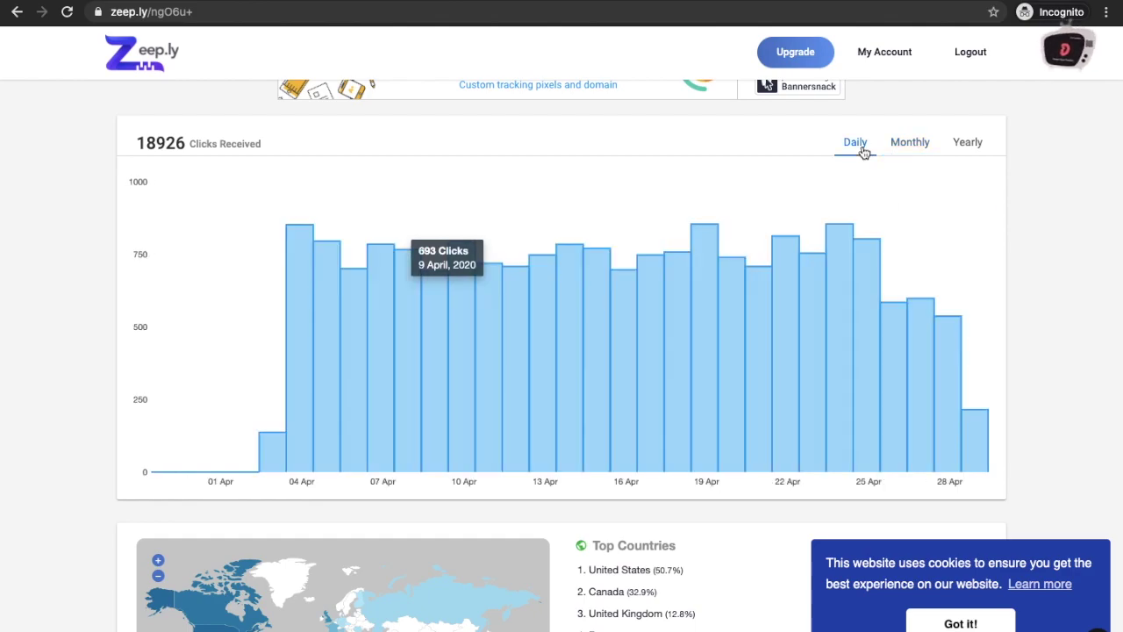
{"action": "scroll", "coordinate": [861, 151], "scroll_direction": "down", "scroll_amount": 3}
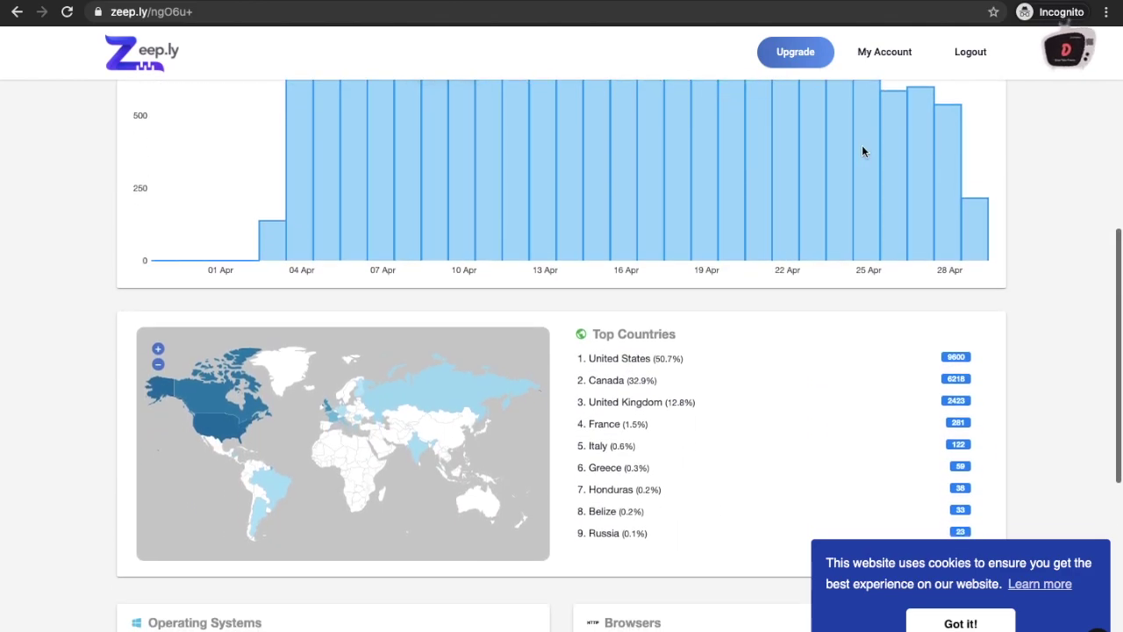
{"action": "scroll", "coordinate": [861, 151], "scroll_direction": "down", "scroll_amount": 1}
{"action": "mouse_move", "coordinate": [219, 309]}
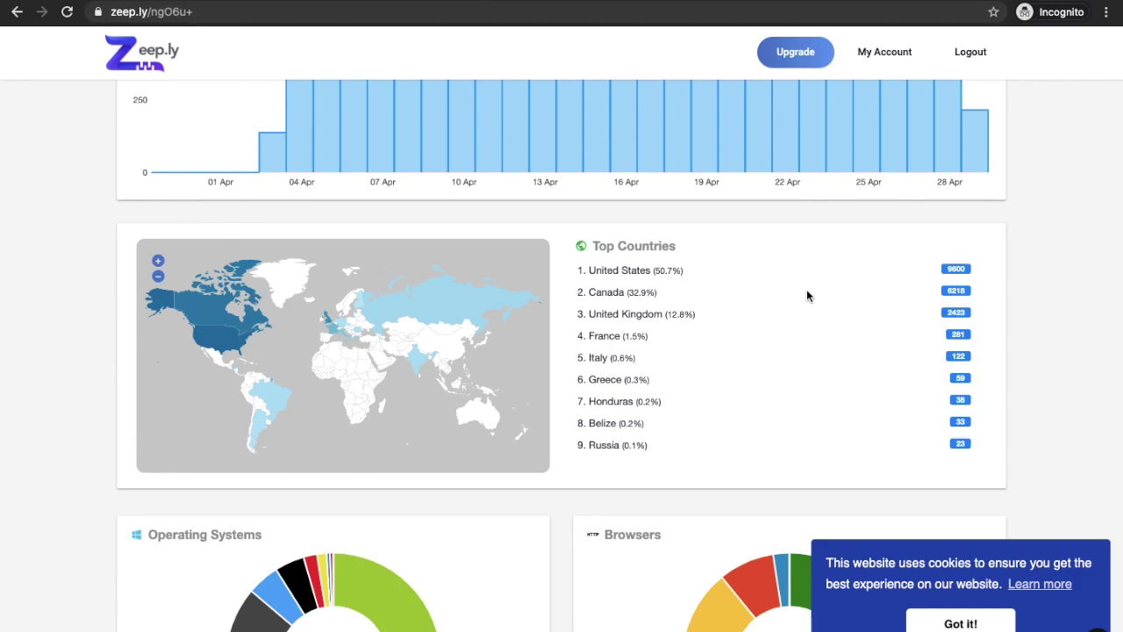
{"action": "scroll", "coordinate": [807, 292], "scroll_direction": "down", "scroll_amount": 2}
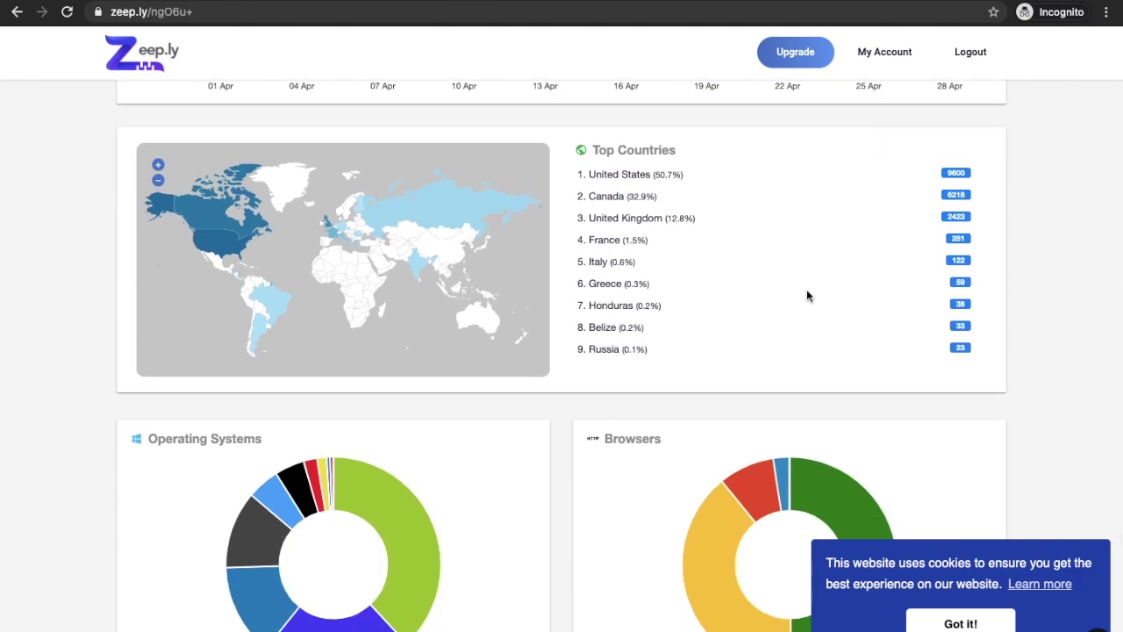
{"action": "scroll", "coordinate": [807, 294], "scroll_direction": "down", "scroll_amount": 2}
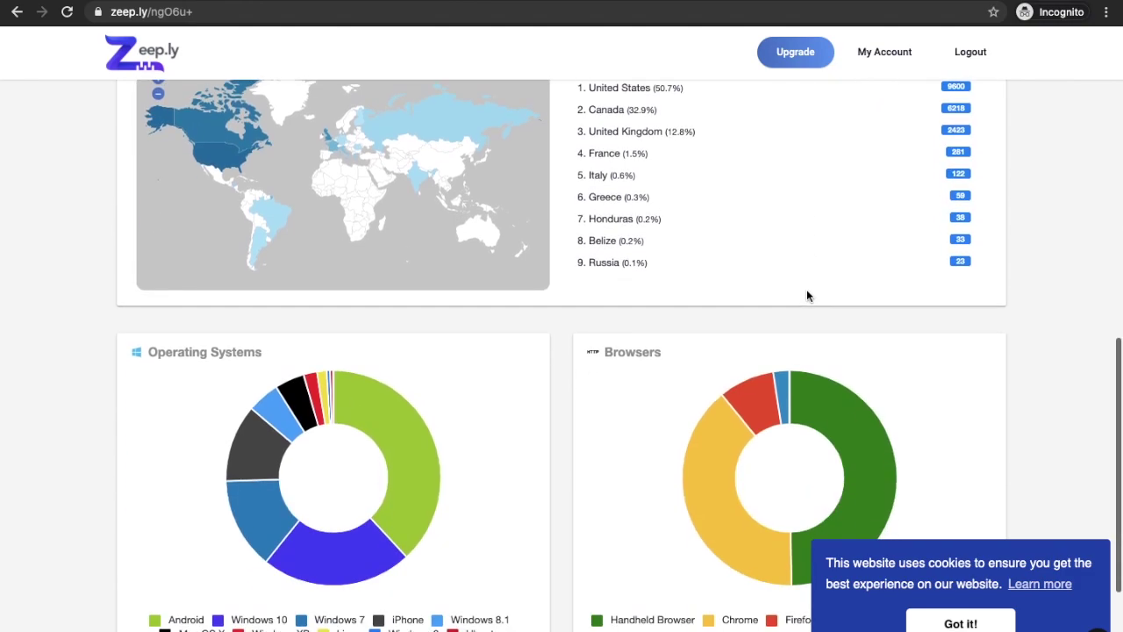
{"action": "mouse_move", "coordinate": [392, 399]}
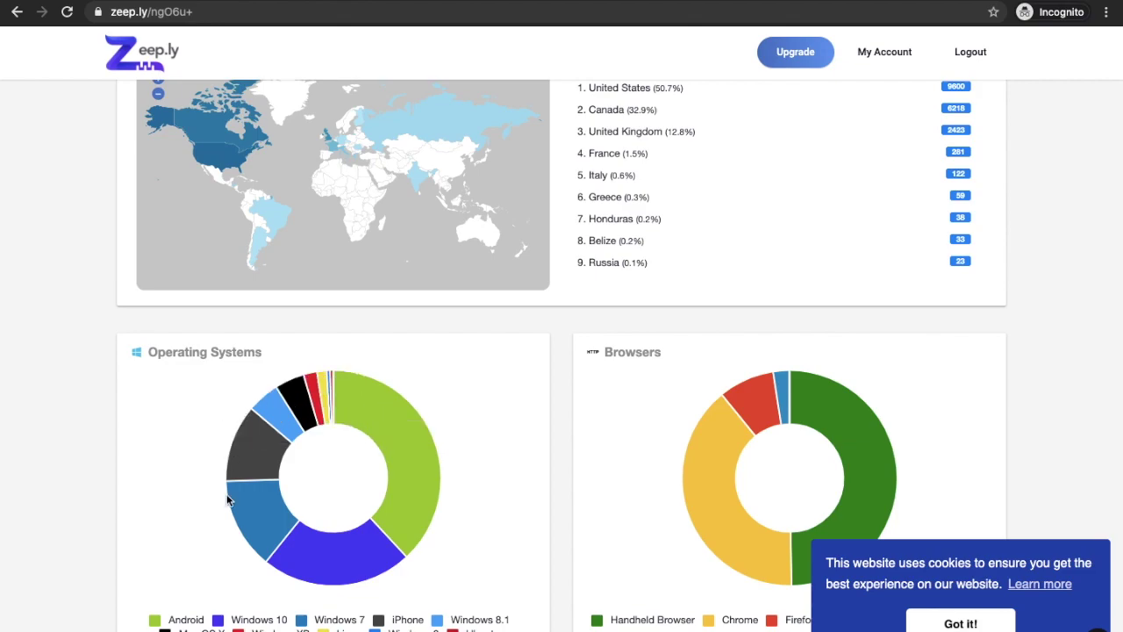
{"action": "scroll", "coordinate": [202, 505], "scroll_direction": "down", "scroll_amount": 3}
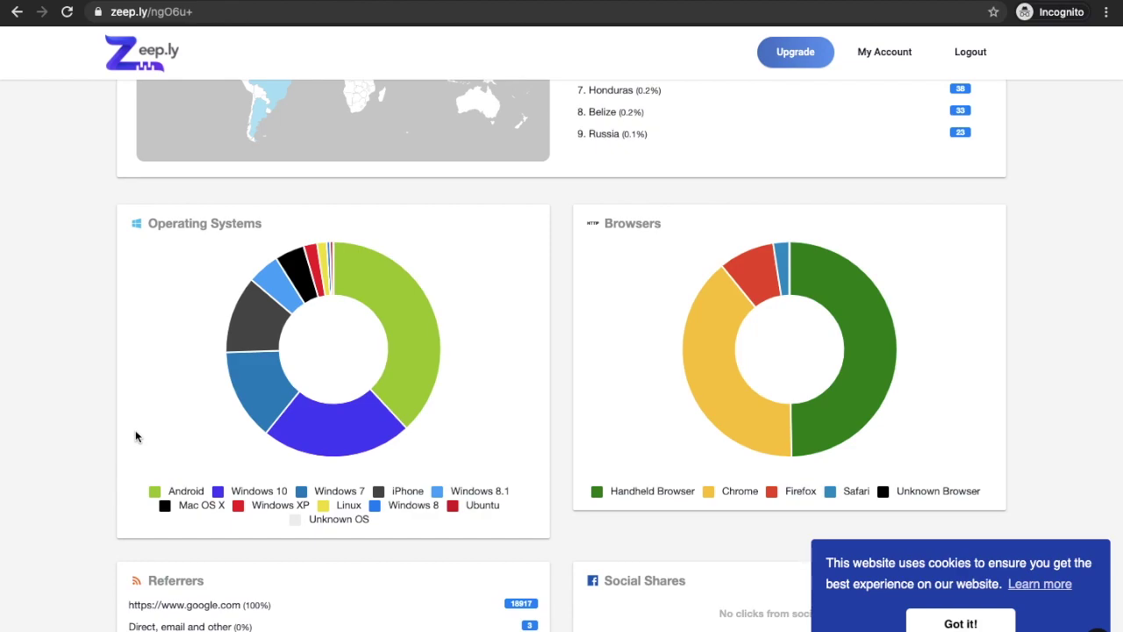
{"action": "scroll", "coordinate": [136, 436], "scroll_direction": "down", "scroll_amount": 1}
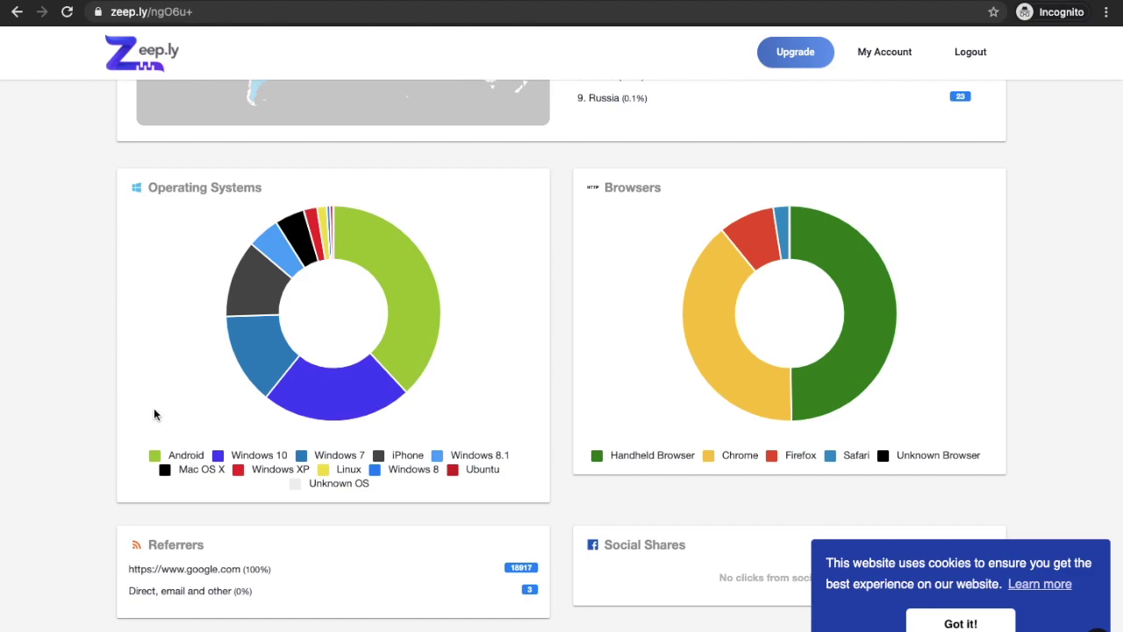
{"action": "mouse_move", "coordinate": [364, 422]}
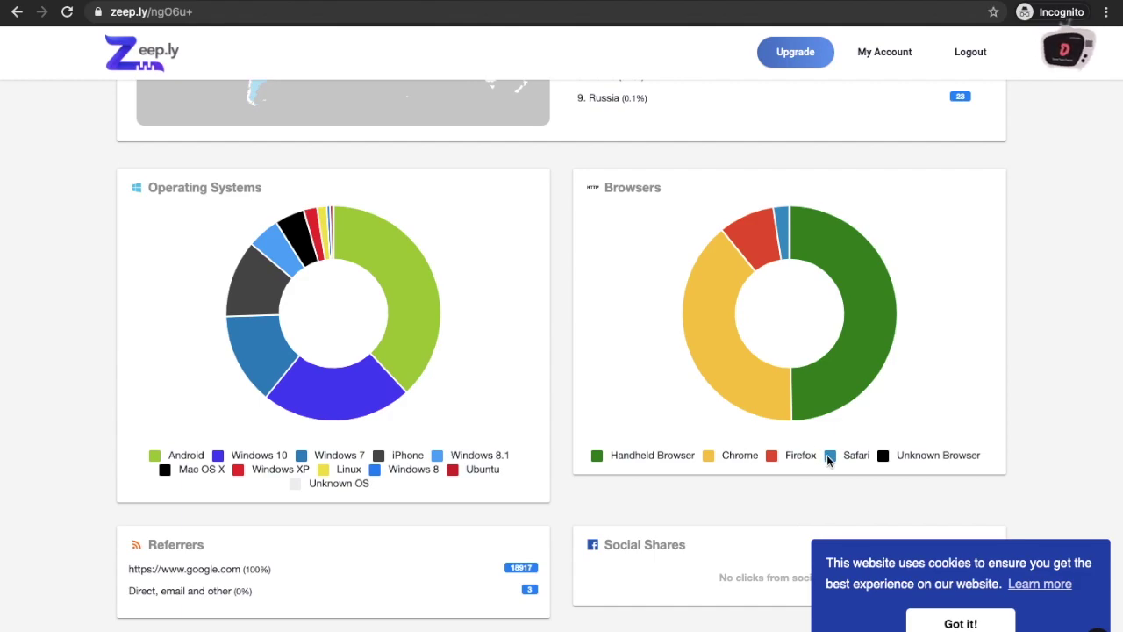
{"action": "scroll", "coordinate": [826, 461], "scroll_direction": "down", "scroll_amount": 1}
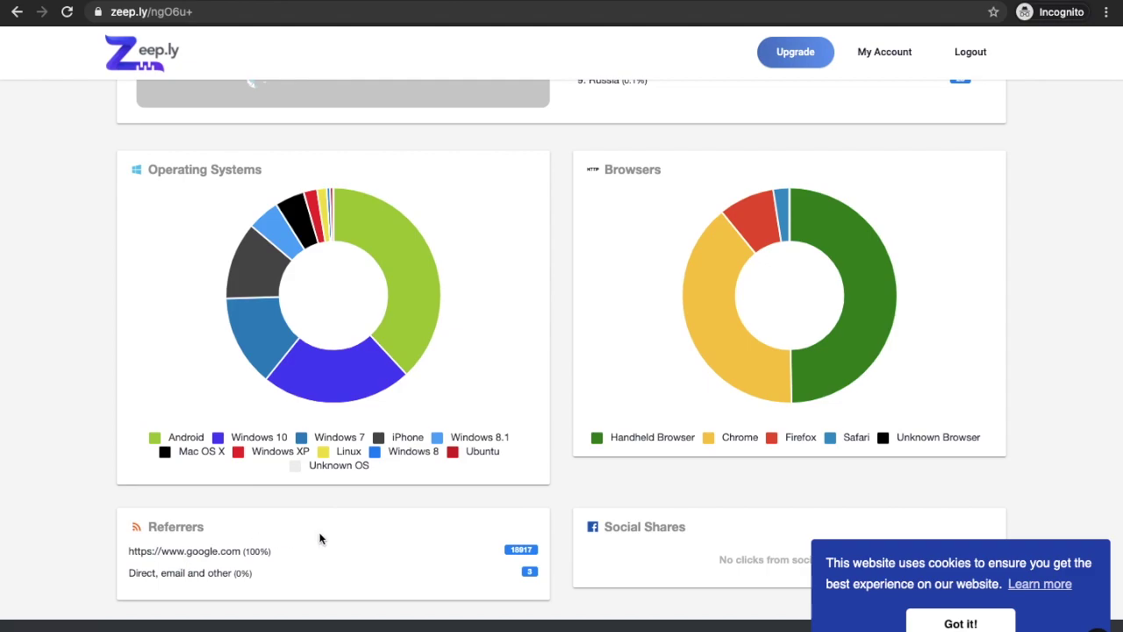
{"action": "scroll", "coordinate": [351, 544], "scroll_direction": "up", "scroll_amount": 2}
{"action": "scroll", "coordinate": [349, 544], "scroll_direction": "up", "scroll_amount": 8}
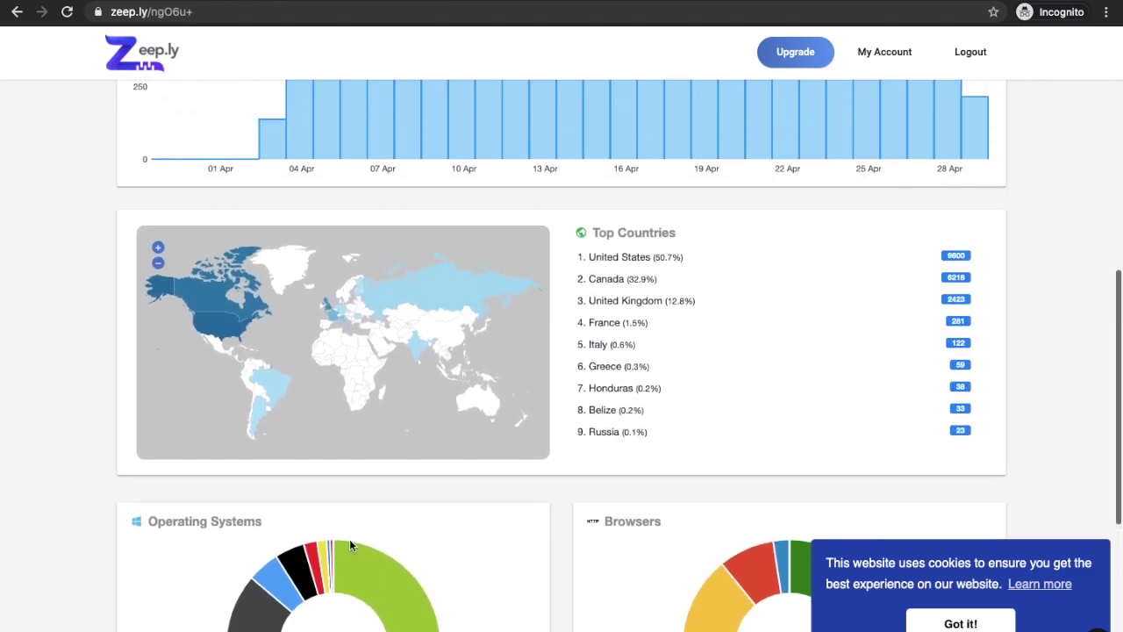
{"action": "scroll", "coordinate": [350, 544], "scroll_direction": "down", "scroll_amount": 5}
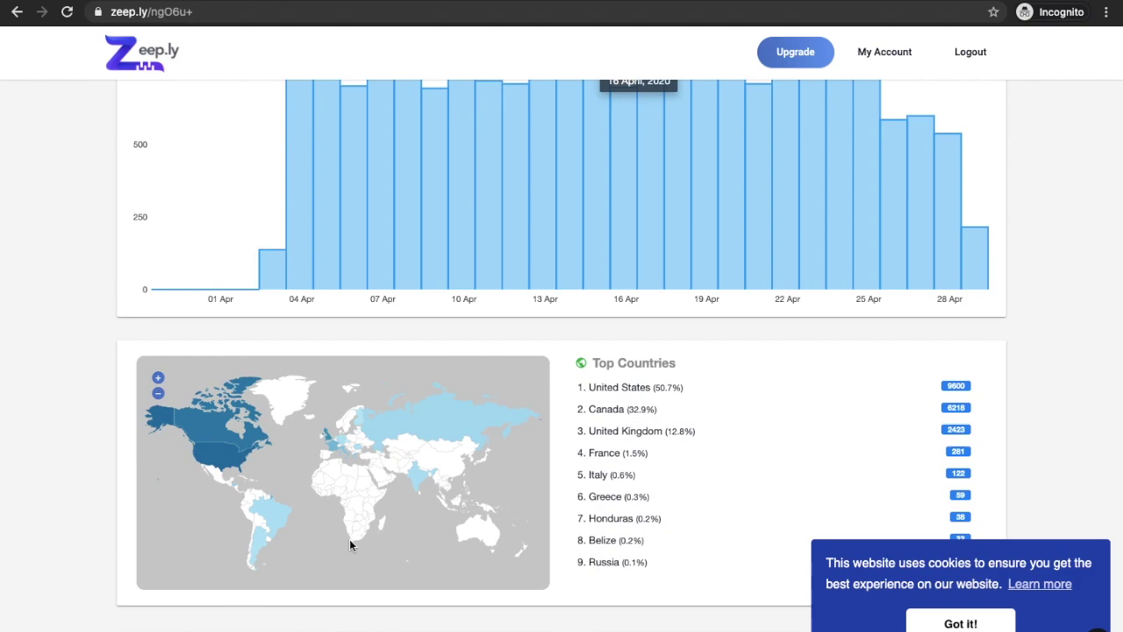
{"action": "scroll", "coordinate": [78, 305], "scroll_direction": "up", "scroll_amount": 2}
{"action": "scroll", "coordinate": [77, 306], "scroll_direction": "up", "scroll_amount": 4}
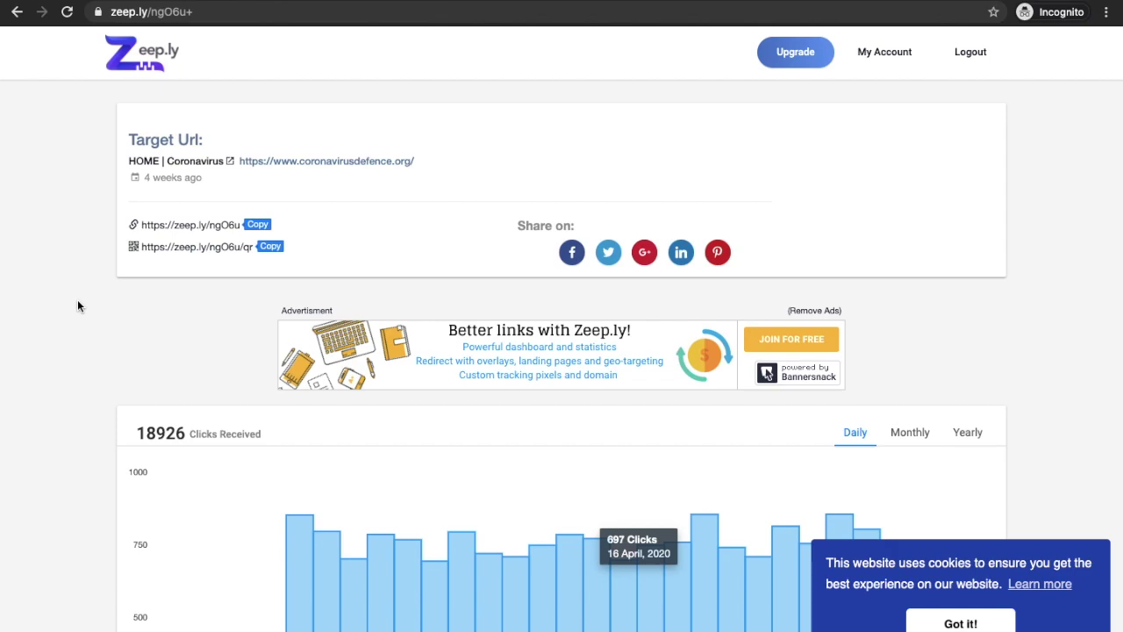
{"action": "scroll", "coordinate": [77, 306], "scroll_direction": "down", "scroll_amount": 5}
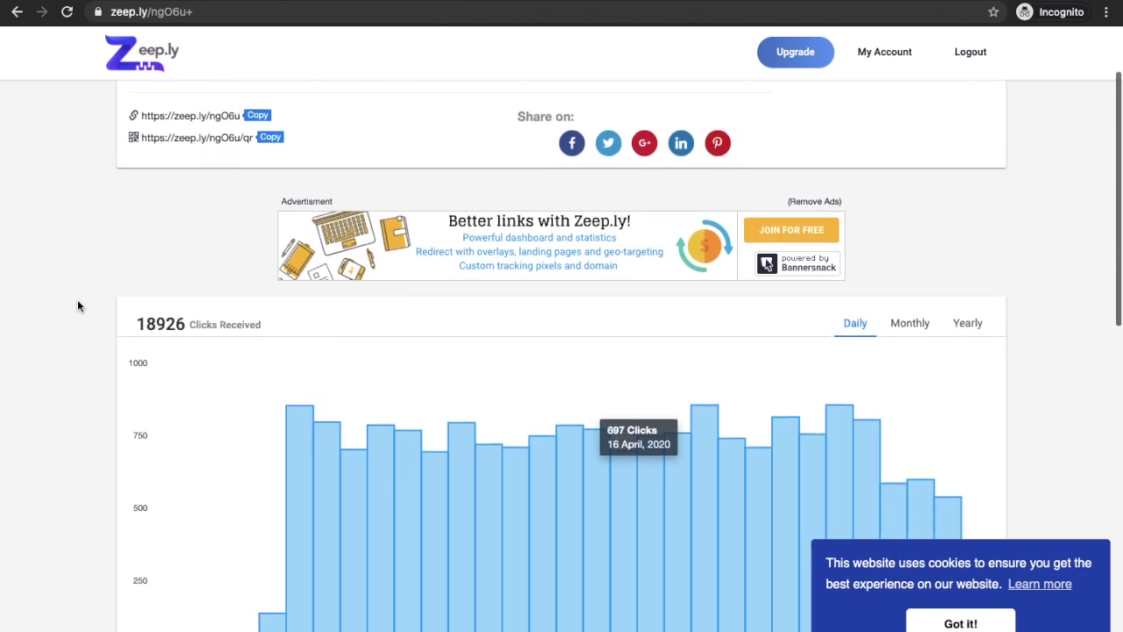
{"action": "scroll", "coordinate": [77, 305], "scroll_direction": "up", "scroll_amount": 3}
{"action": "scroll", "coordinate": [77, 300], "scroll_direction": "down", "scroll_amount": 9}
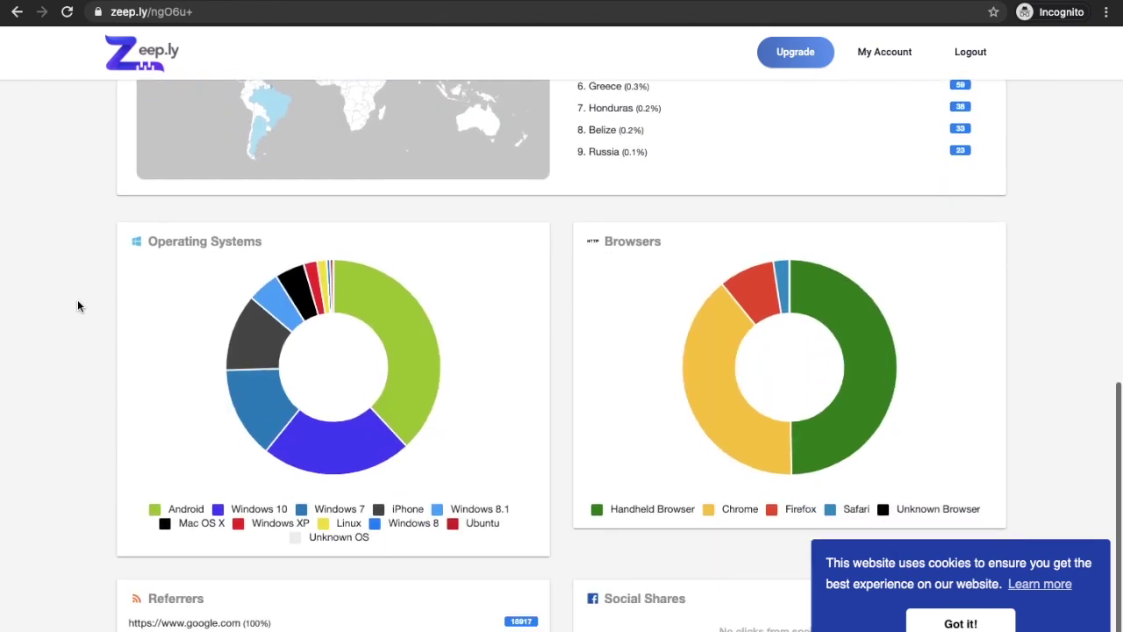
{"action": "scroll", "coordinate": [77, 299], "scroll_direction": "up", "scroll_amount": 11}
{"action": "left_click", "coordinate": [222, 17]}
{"action": "left_click_drag", "start_coordinate": [231, 12], "coordinate": [219, 14]}
{"action": "key", "text": "BackSpace"}
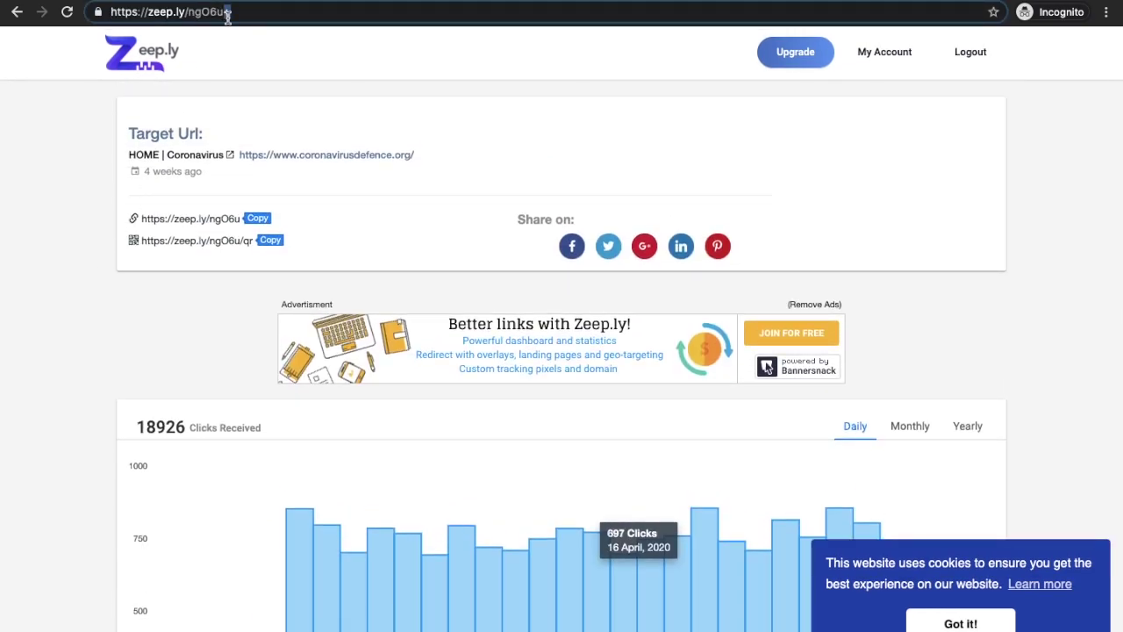
{"action": "type", "text": "+"}
{"action": "key", "text": "Return"}
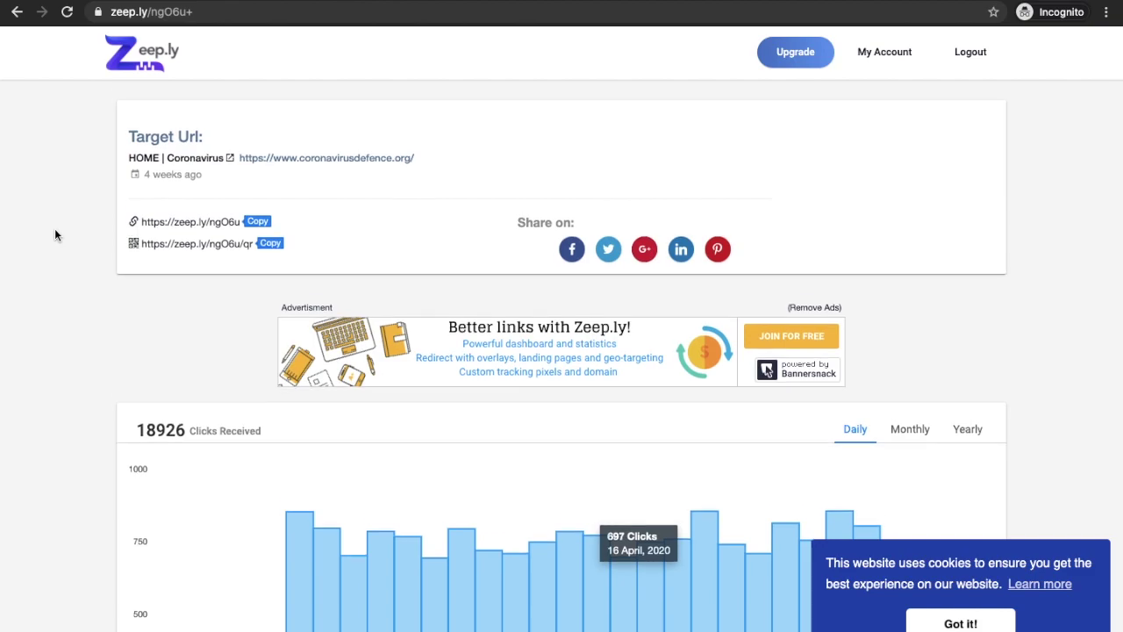
Step: Scroll down the zeep.ly/ngO6u+ stats to the daily chart showing 697 clicks on 16 April 2020
{"action": "scroll", "coordinate": [54, 231], "scroll_direction": "down", "scroll_amount": 3}
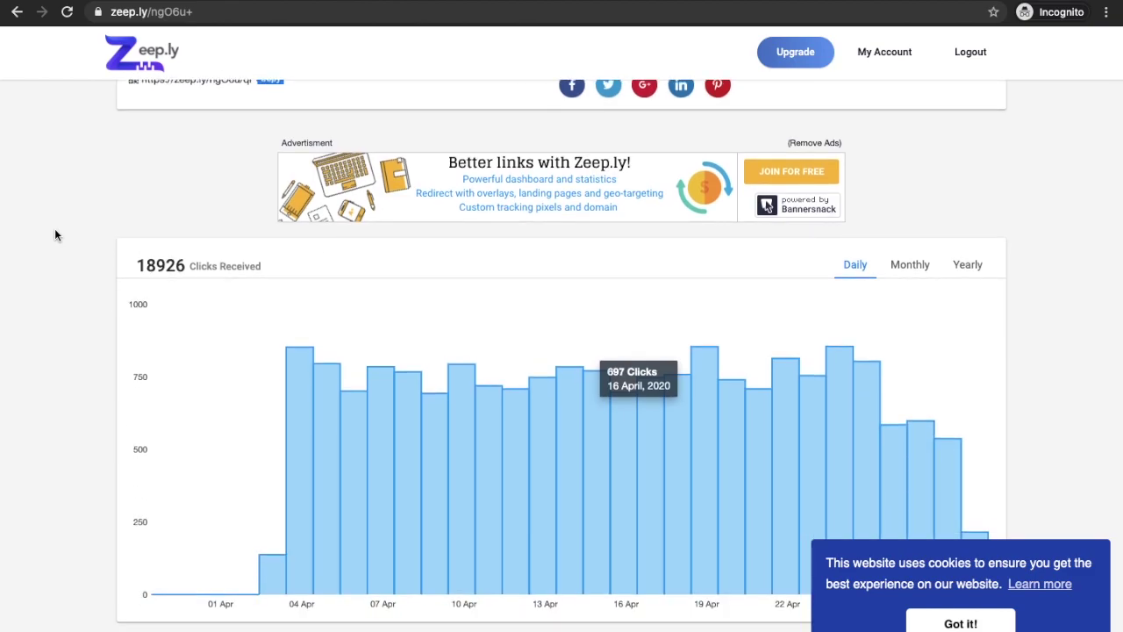
{"action": "scroll", "coordinate": [56, 234], "scroll_direction": "down", "scroll_amount": 3}
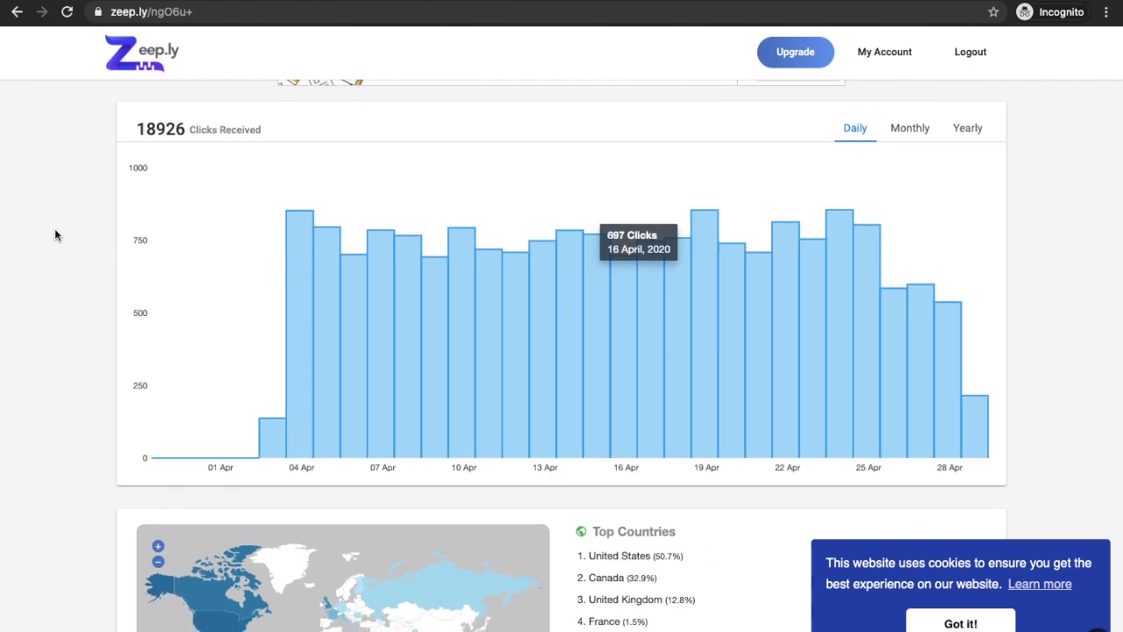
{"action": "scroll", "coordinate": [54, 234], "scroll_direction": "down", "scroll_amount": 6}
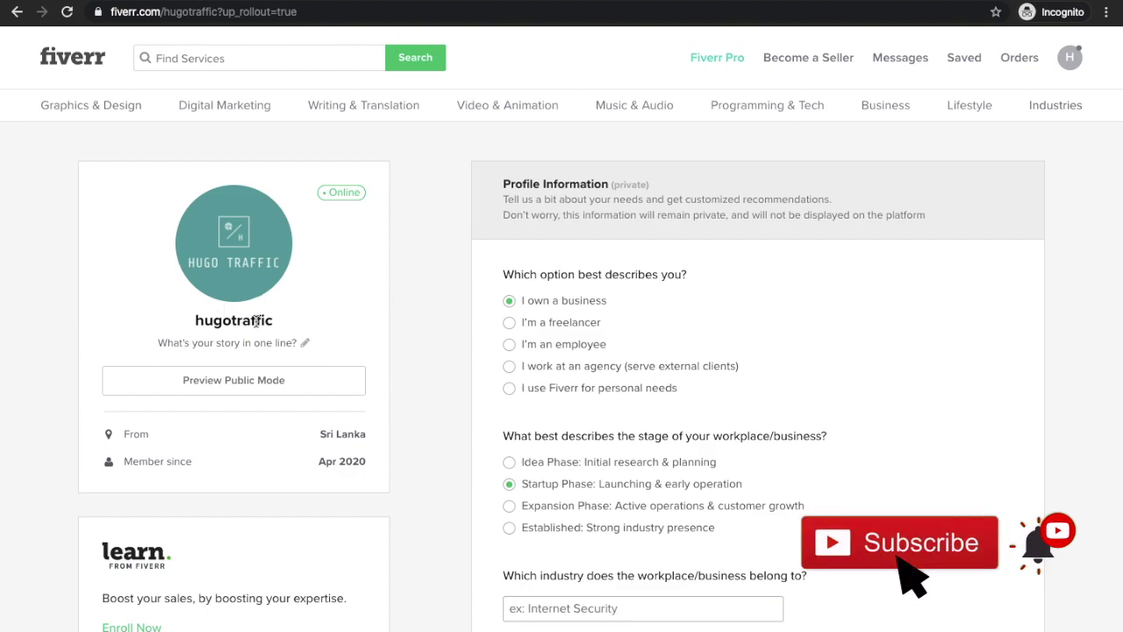
{"action": "scroll", "coordinate": [408, 320], "scroll_direction": "down", "scroll_amount": 2}
{"action": "scroll", "coordinate": [408, 324], "scroll_direction": "down", "scroll_amount": 2}
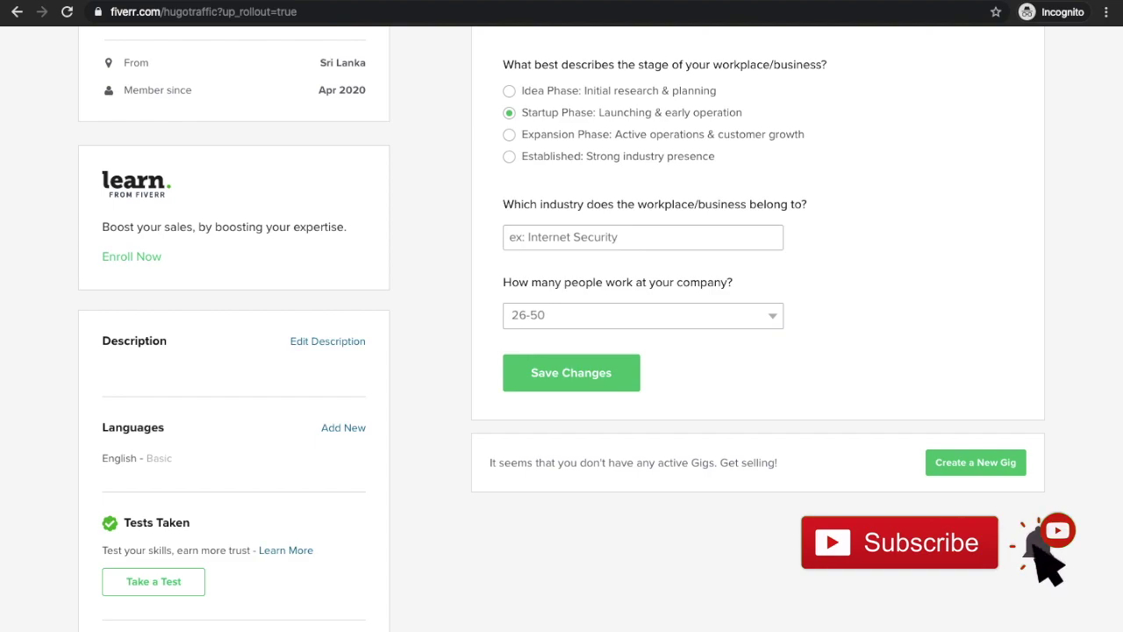
{"action": "scroll", "coordinate": [562, 351], "scroll_direction": "up", "scroll_amount": 4}
{"action": "scroll", "coordinate": [562, 351], "scroll_direction": "down", "scroll_amount": 3}
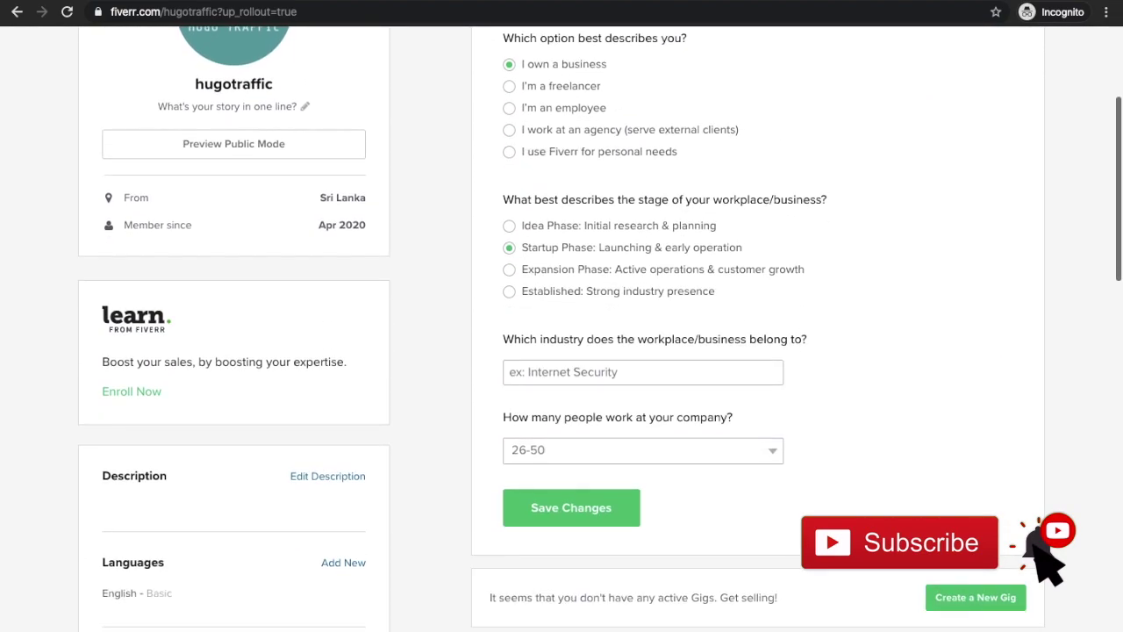